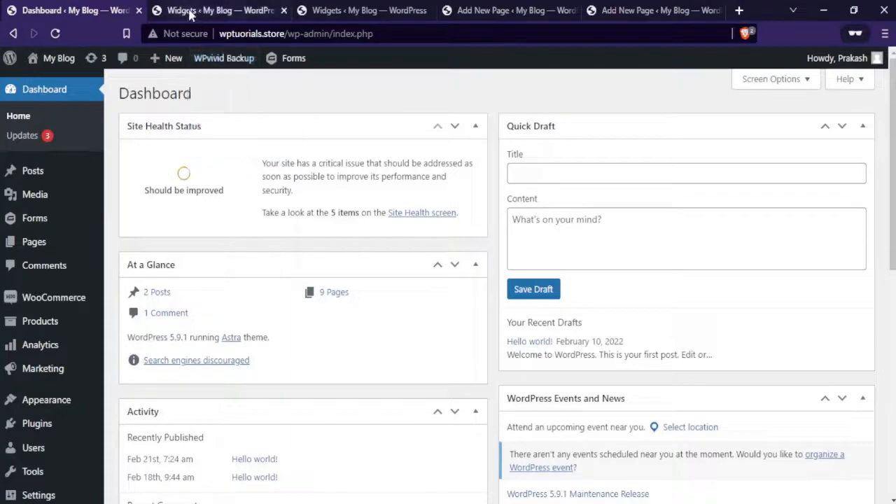
Compare the classic and block versions of the Widgets screen and the Add New Page editor across the open tabs
click(190, 10)
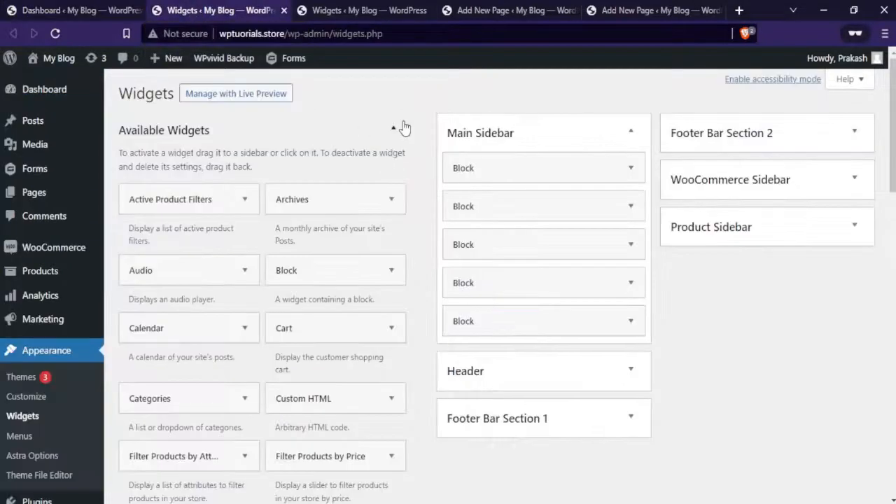
click(345, 10)
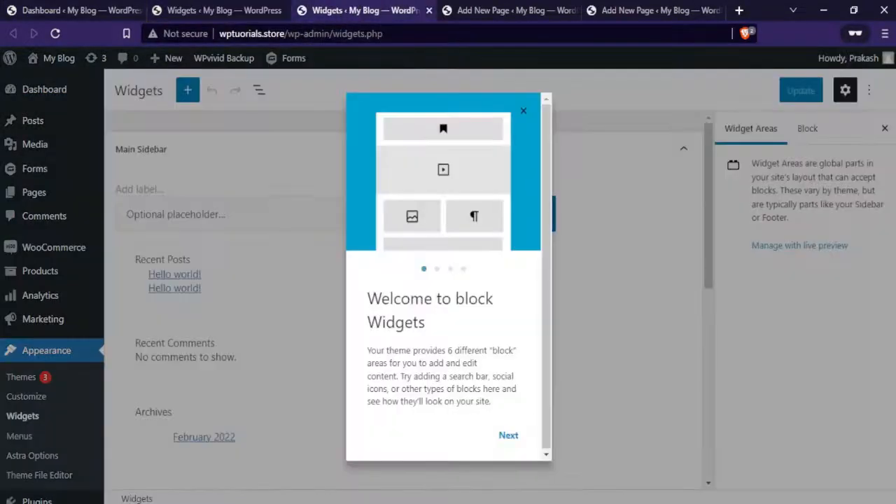
click(488, 10)
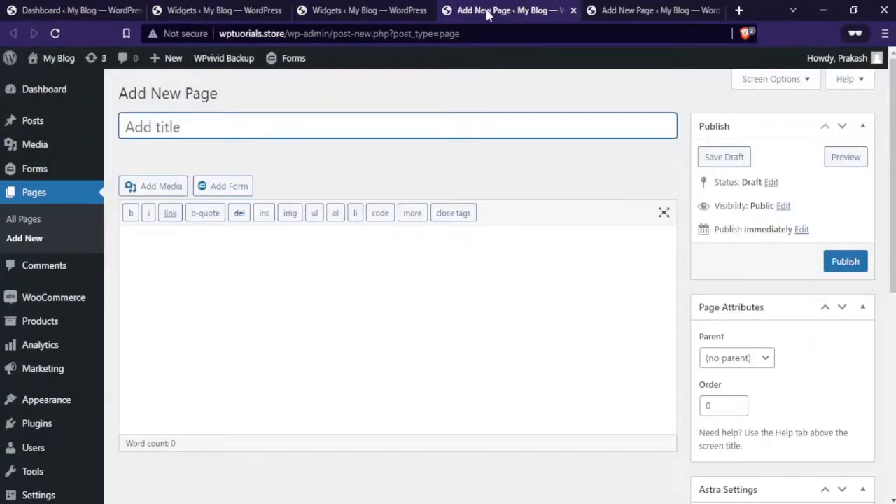
click(620, 10)
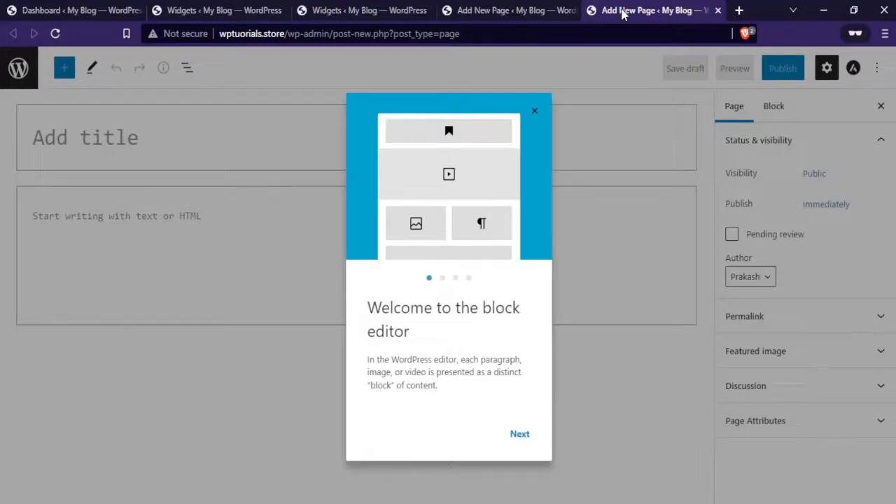
click(343, 11)
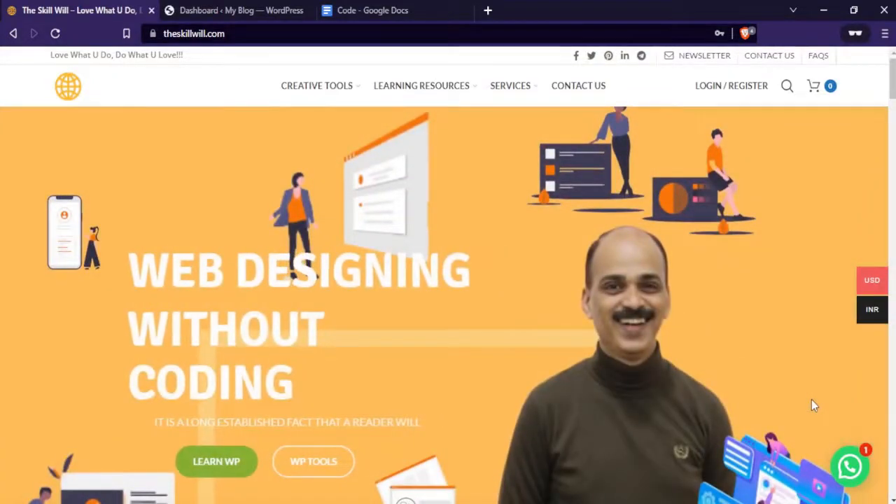
Open the Widgets screen from the WordPress dashboard in a new tab and view its block-based layout
click(210, 10)
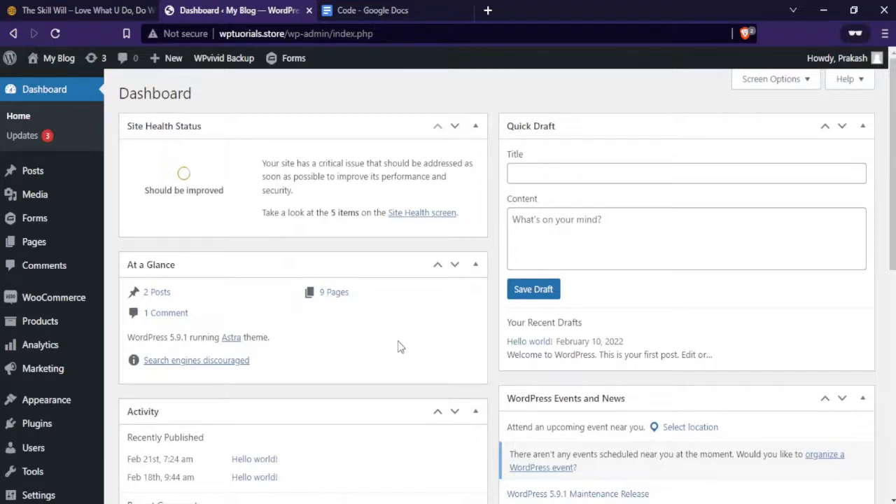
mouse_move(60, 408)
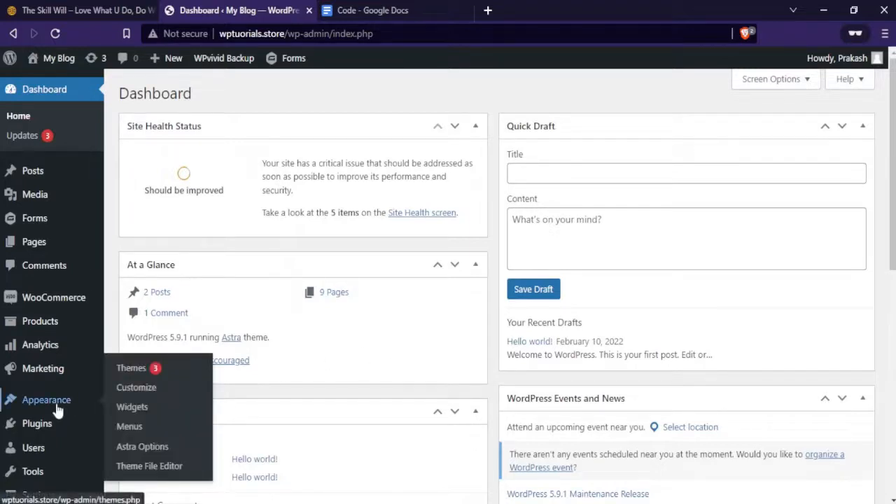
right_click(133, 414)
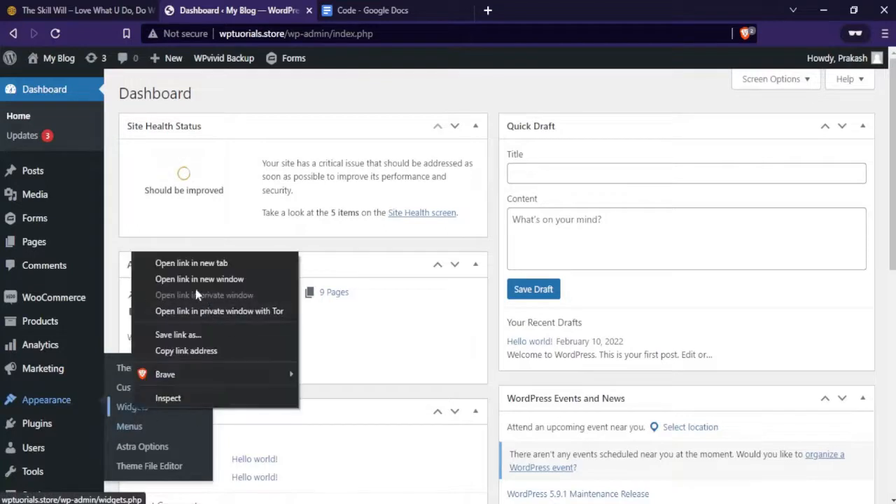
click(191, 261)
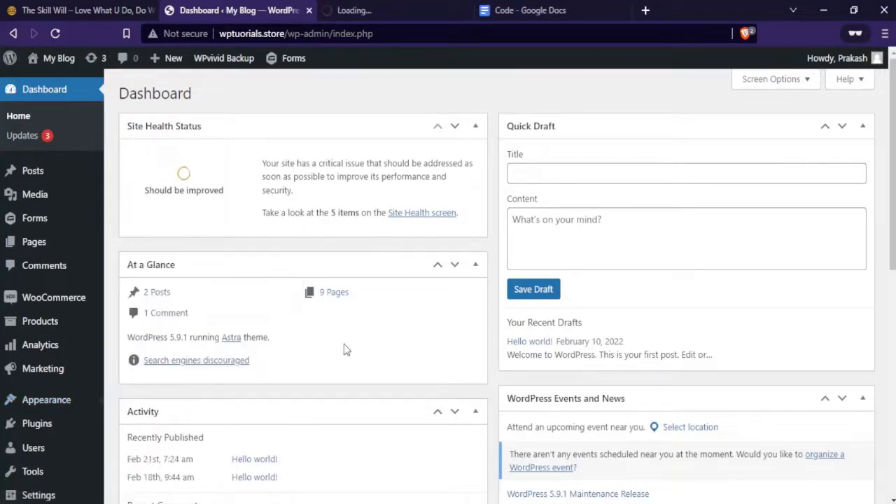
click(371, 10)
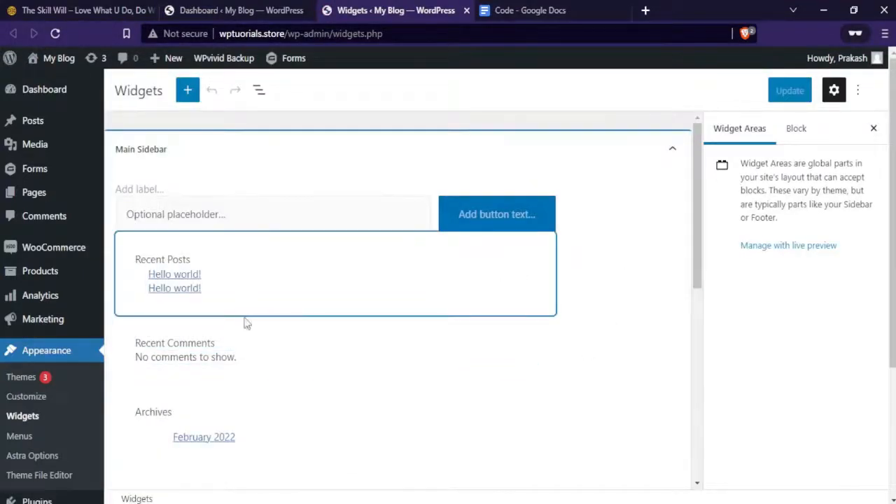
Open the editor for adding a new page in a separate tab and put the cursor in its content area
mouse_move(65, 200)
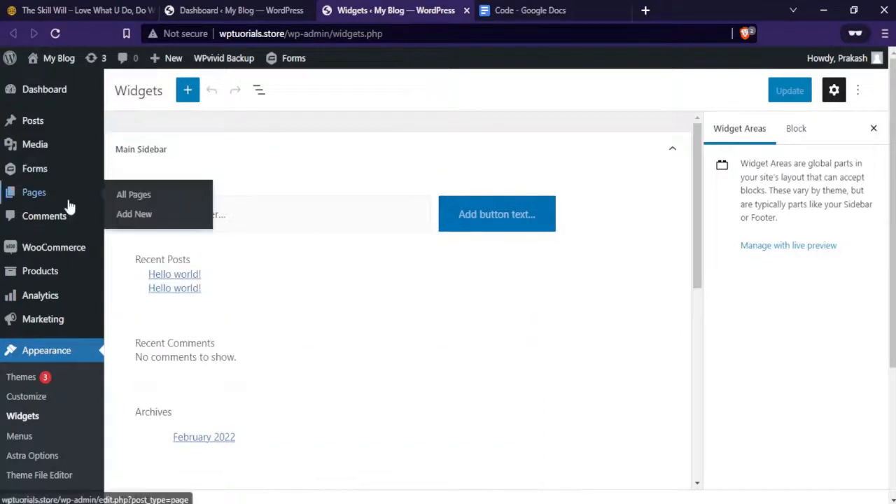
right_click(132, 214)
click(162, 225)
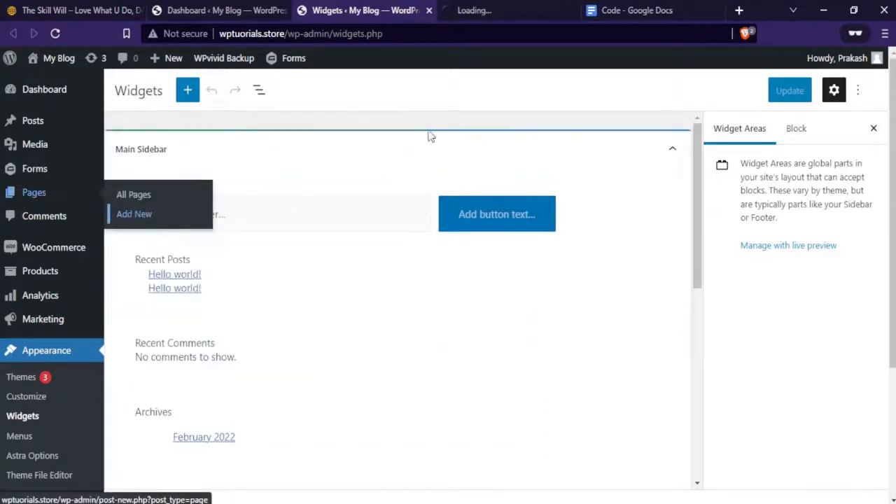
click(488, 12)
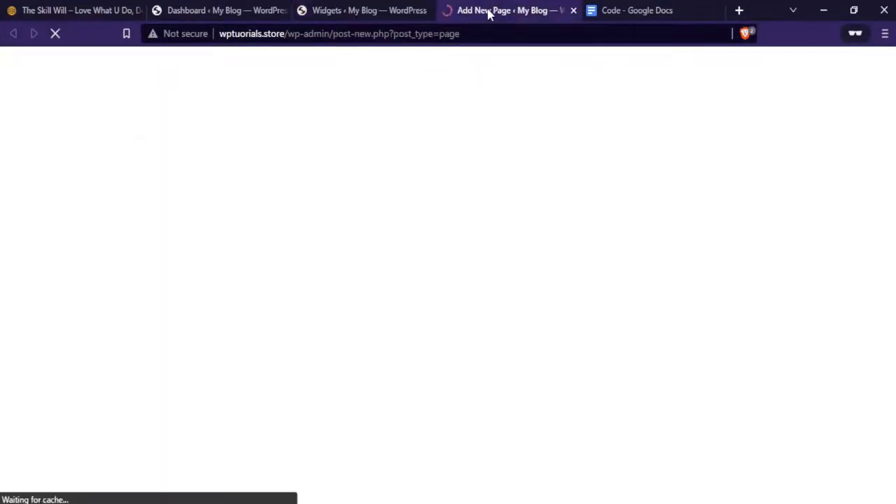
click(345, 248)
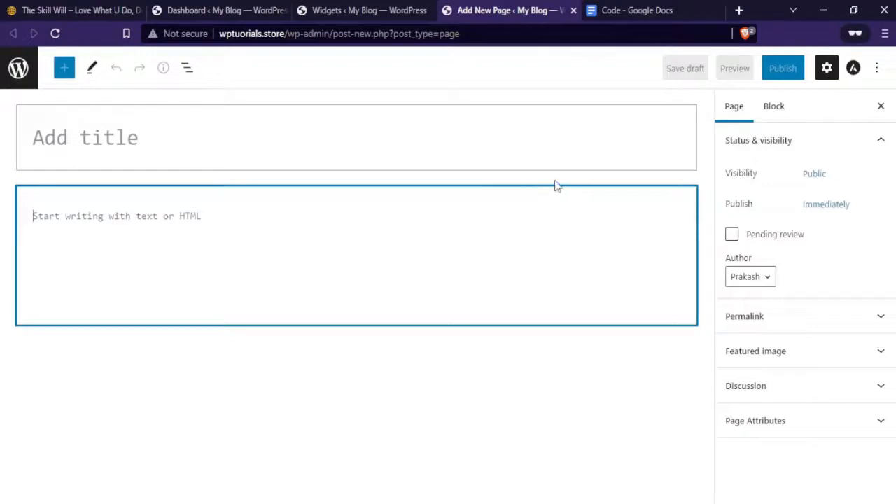
Return to the dashboard and open the page for adding new plugins
click(203, 11)
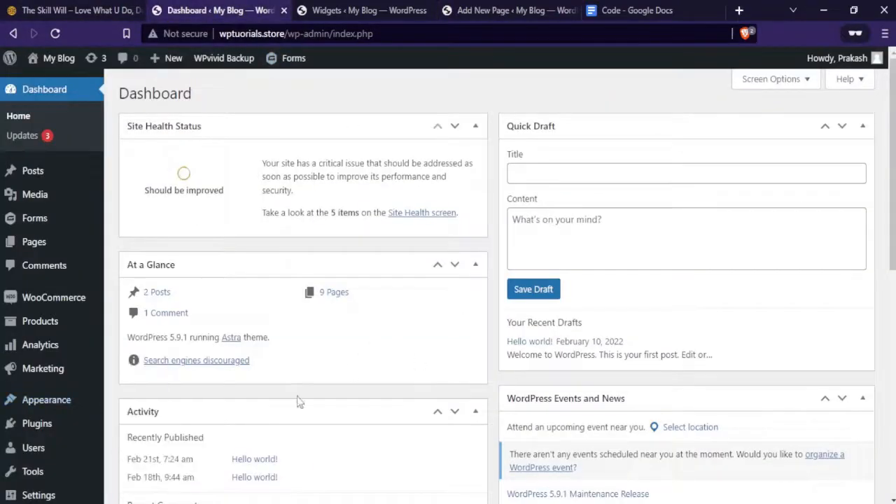
mouse_move(39, 428)
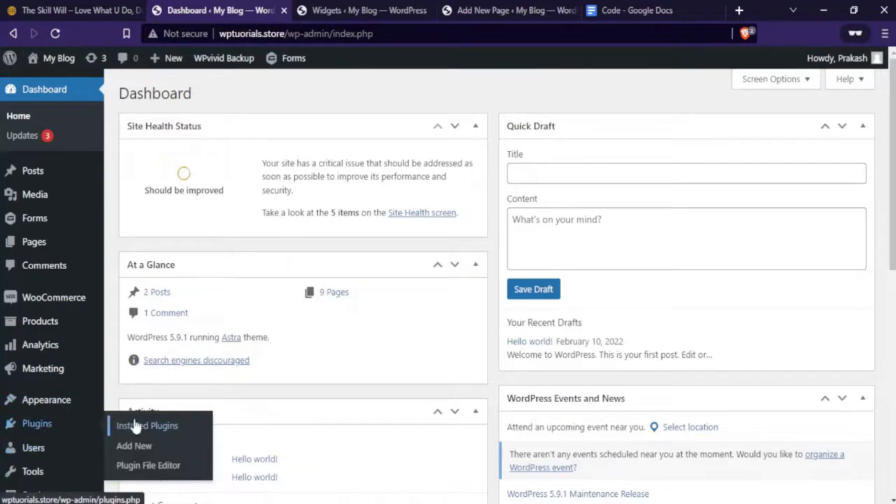
click(137, 453)
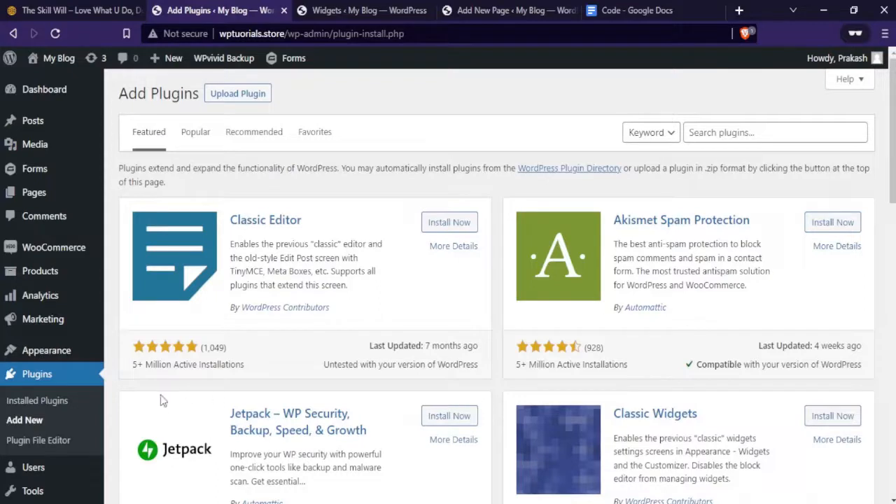
Open the Astra theme's functions.php in the Theme File Editor and go to the end of the file
mouse_move(42, 354)
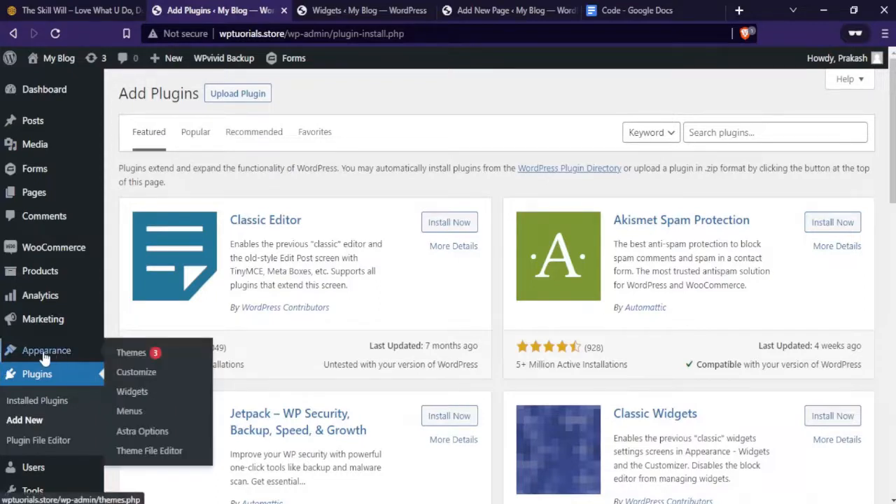
click(135, 456)
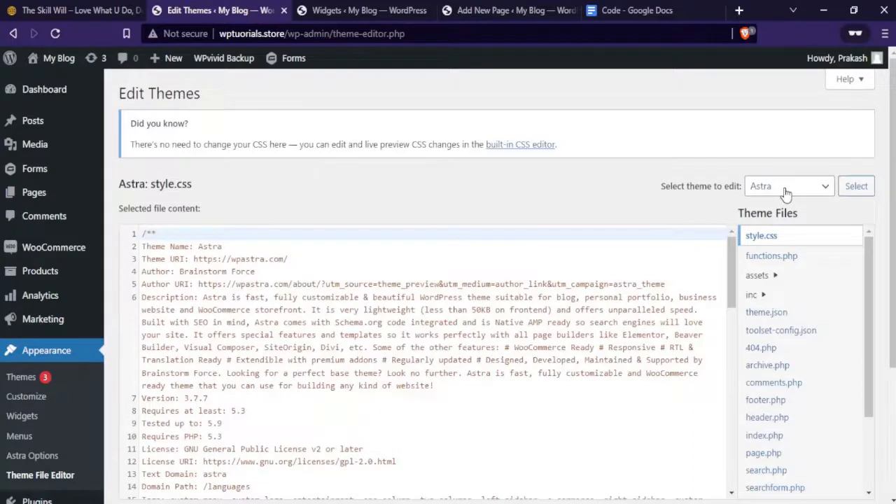
click(763, 258)
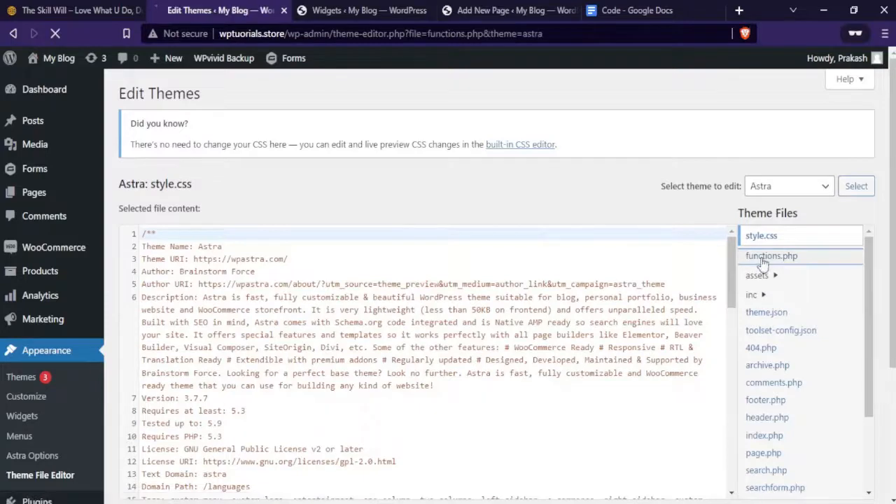
scroll(650, 267, down, 10)
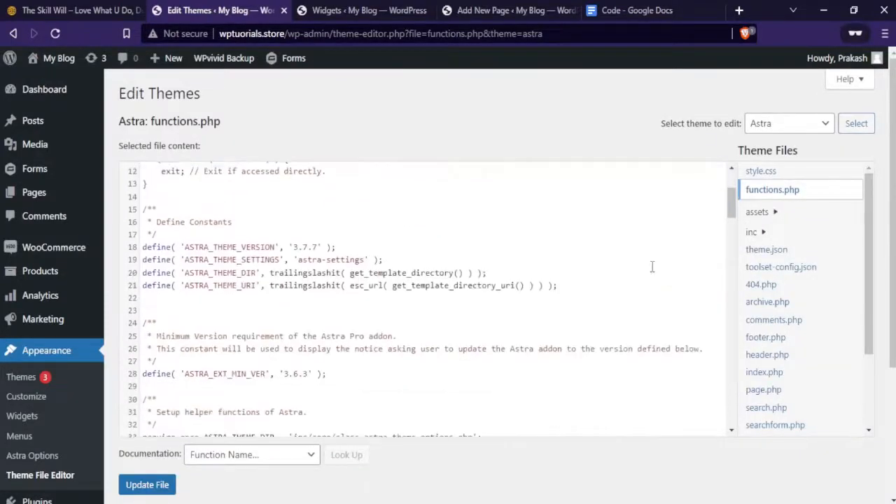
scroll(652, 267, down, 20)
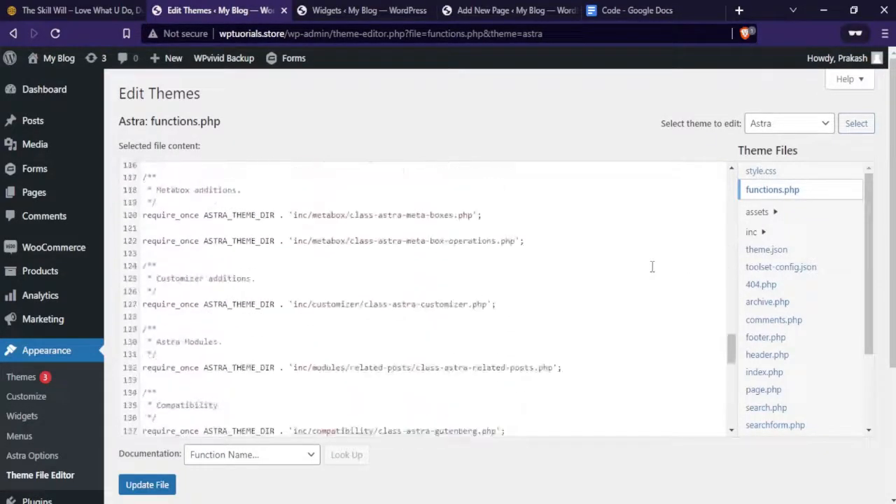
scroll(652, 267, down, 2)
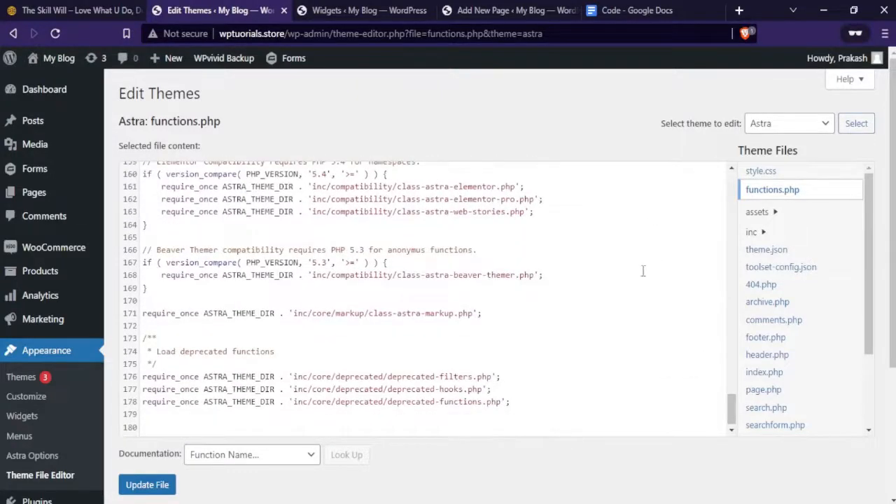
Copy the add_filter code for classic widgets from the Code Google Doc into line 179 of functions.php and update the file
click(616, 11)
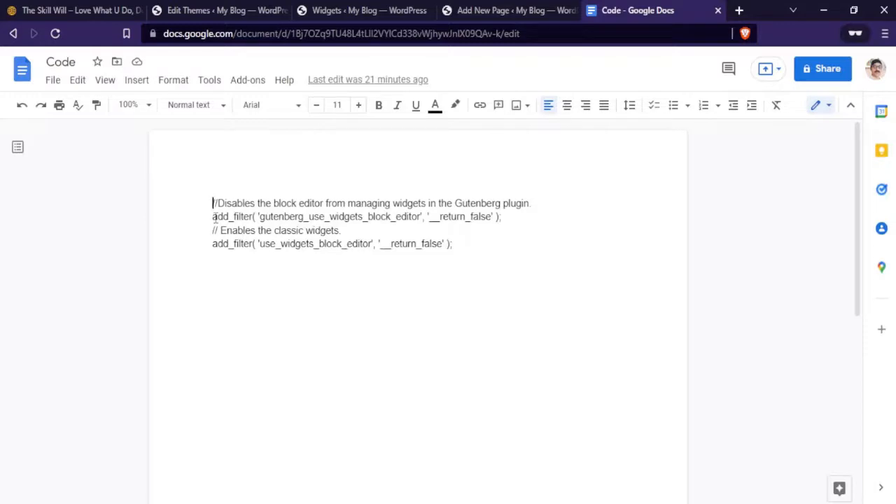
drag(455, 250, 197, 211)
key(ctrl+c)
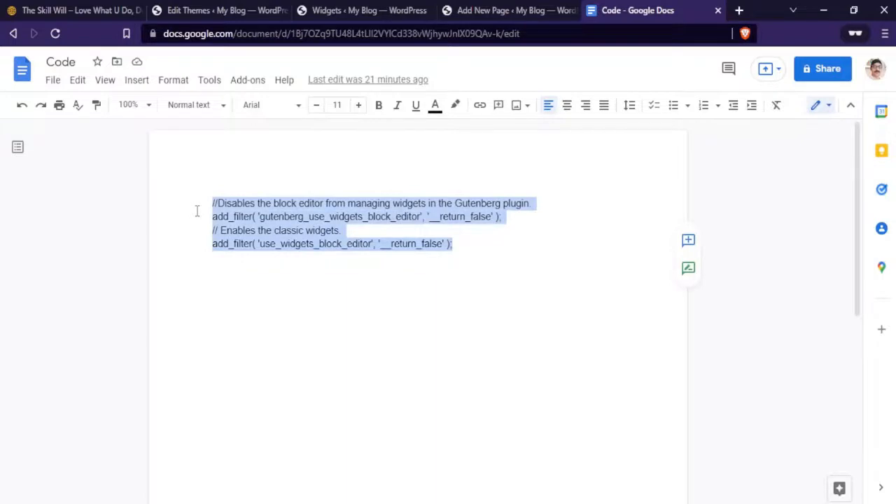
click(187, 10)
click(168, 416)
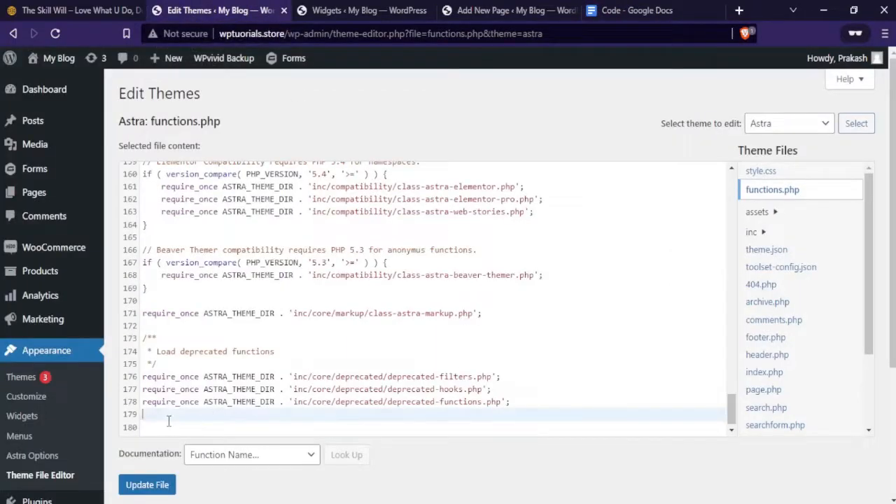
key(ctrl+v)
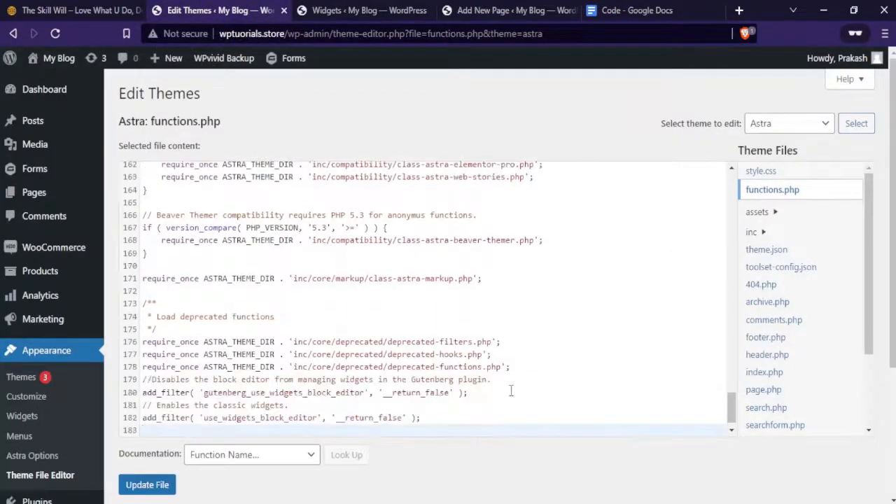
click(147, 485)
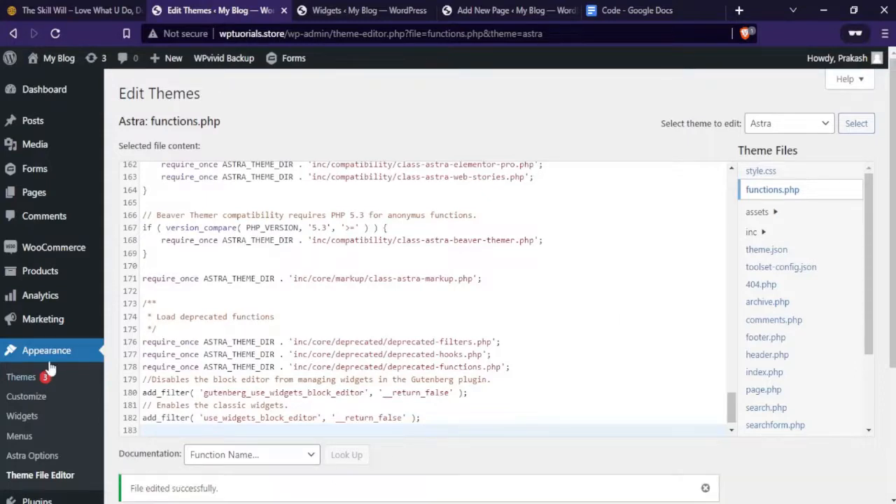
Open the Widgets screen in a new tab to check which widget editor loads
right_click(21, 417)
key(Escape)
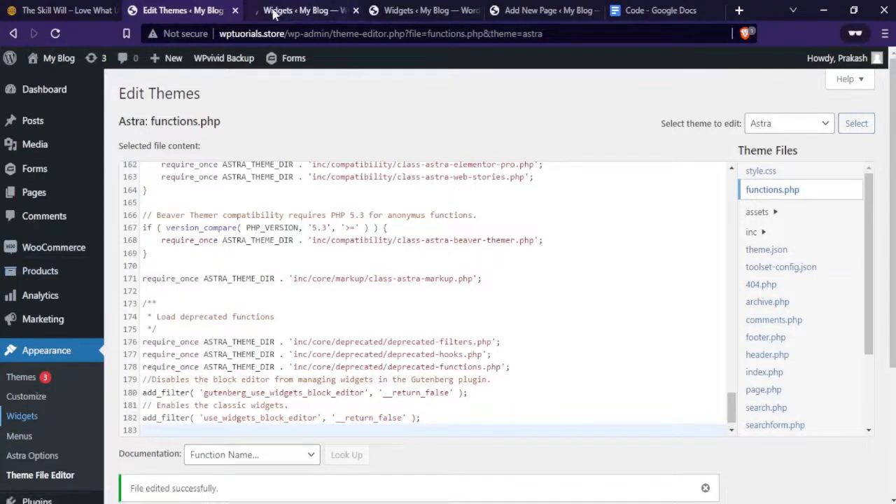
click(273, 14)
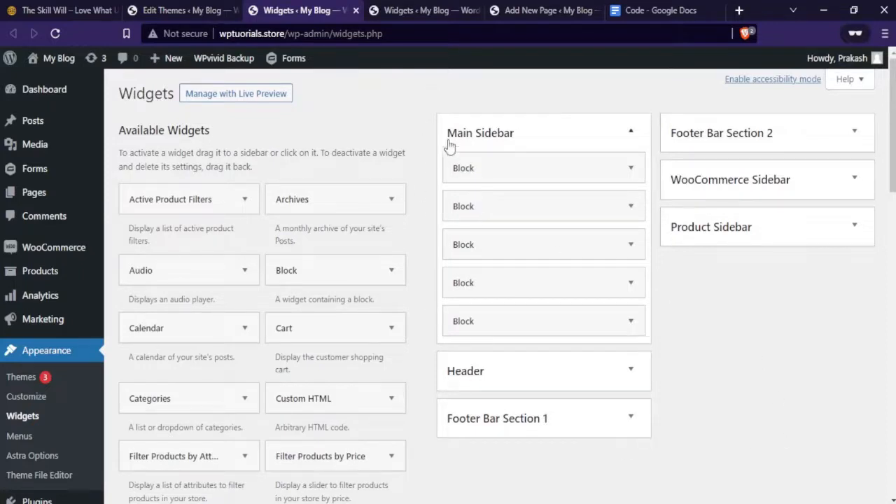
Delete the pasted classic-widgets code from the end of Astra's functions.php and update the file
click(171, 10)
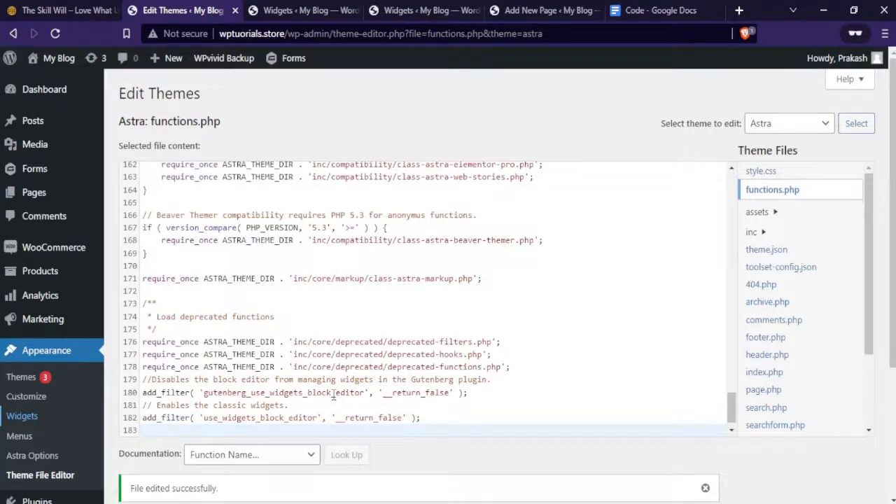
drag(443, 418, 145, 383)
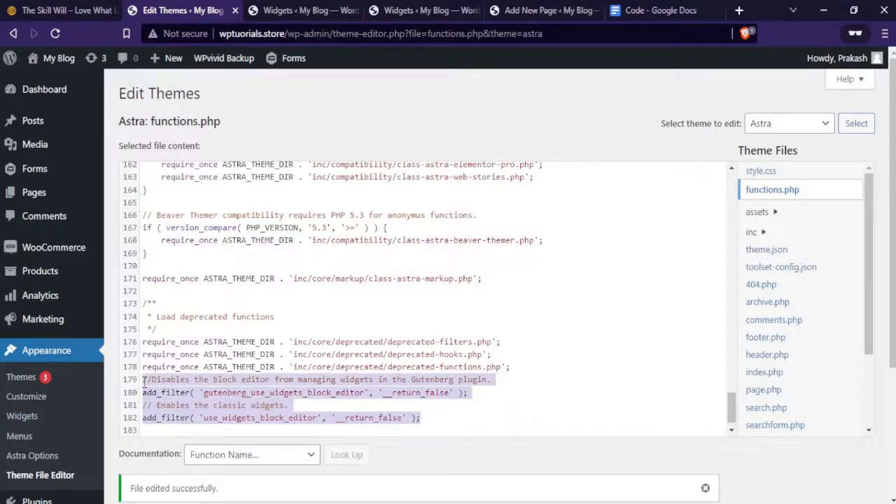
key(BackSpace)
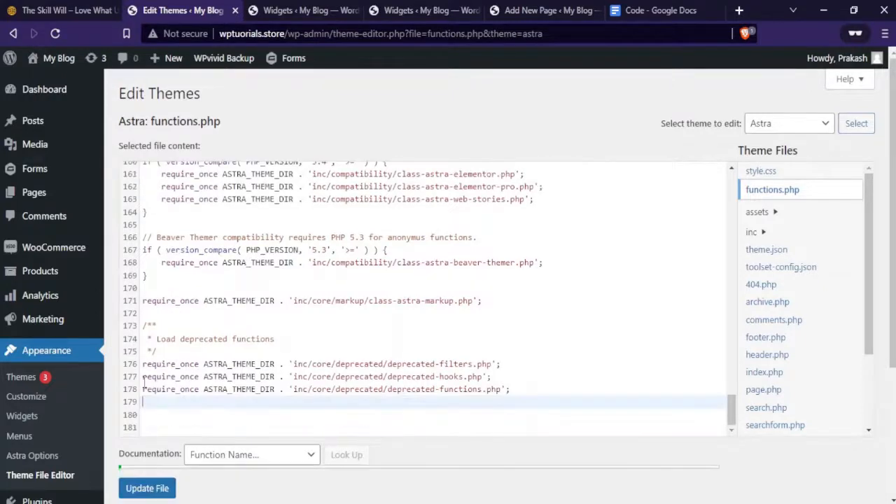
click(142, 491)
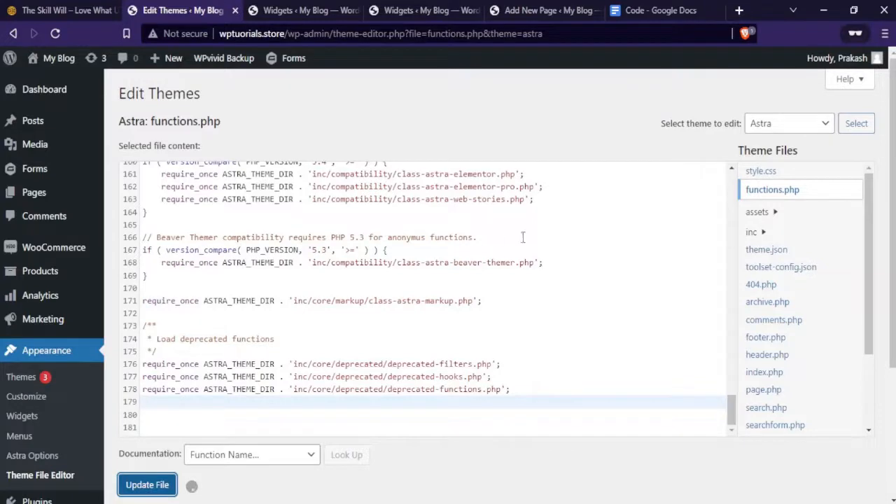
Open the Widgets screen in a new tab to check the widget editor without the functions.php code
right_click(26, 420)
click(77, 275)
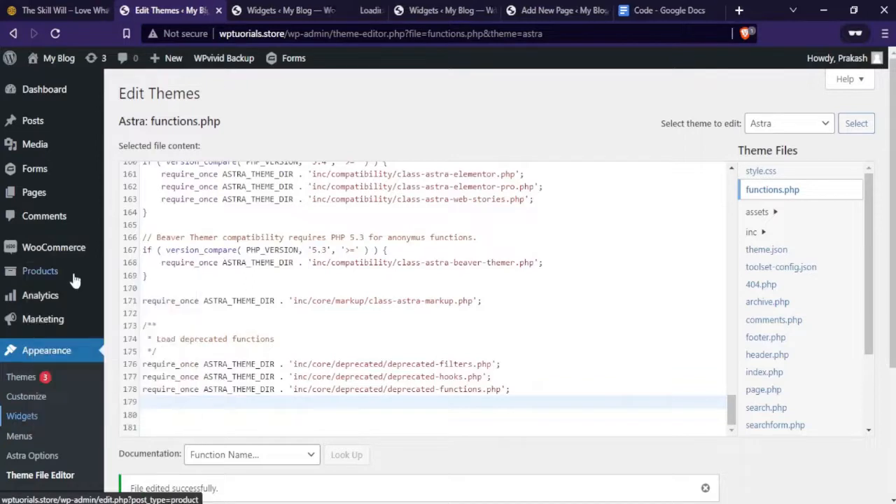
click(265, 10)
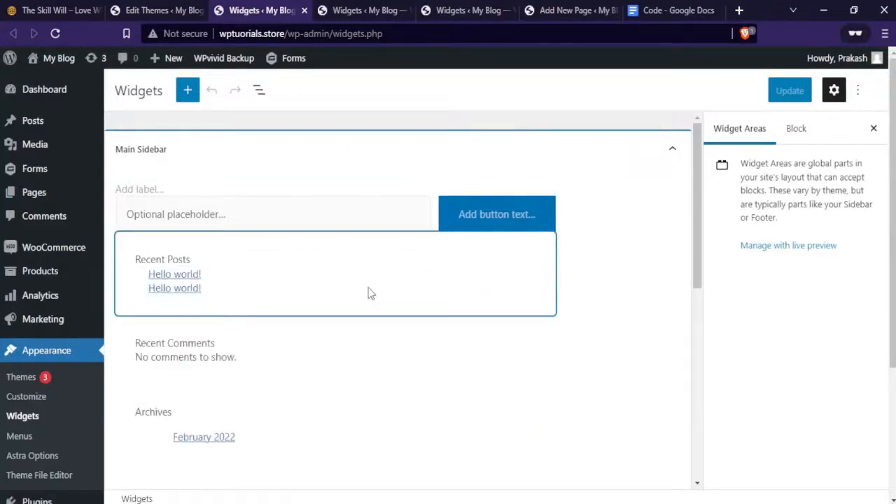
Search the plugin directory for "code snippets", then install and activate the Code Snippets plugin by Code Snippets Pro
click(140, 9)
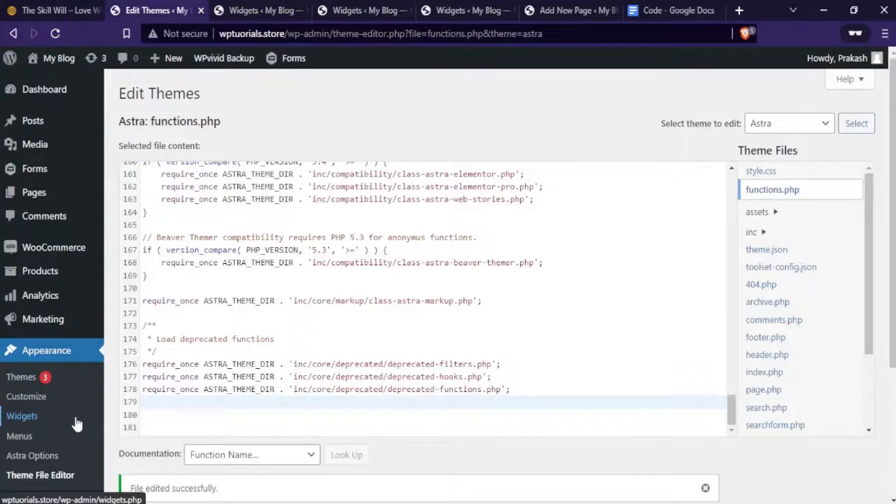
scroll(63, 392, down, 2)
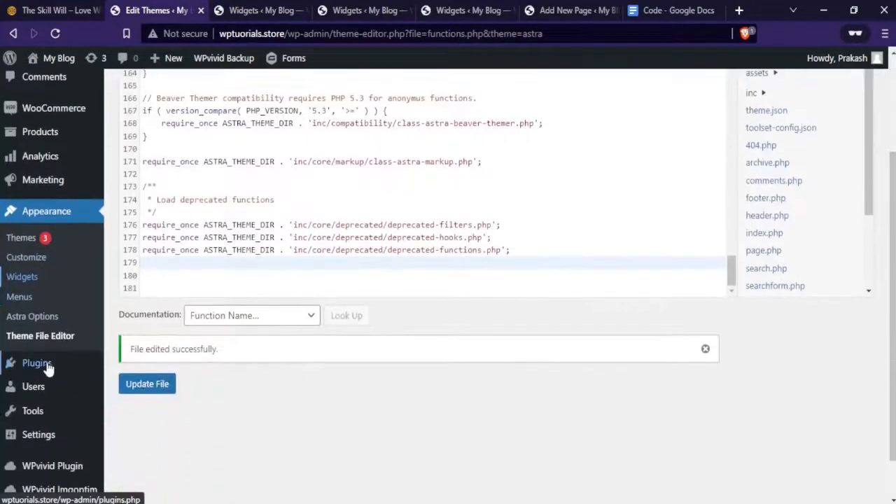
mouse_move(46, 369)
click(129, 385)
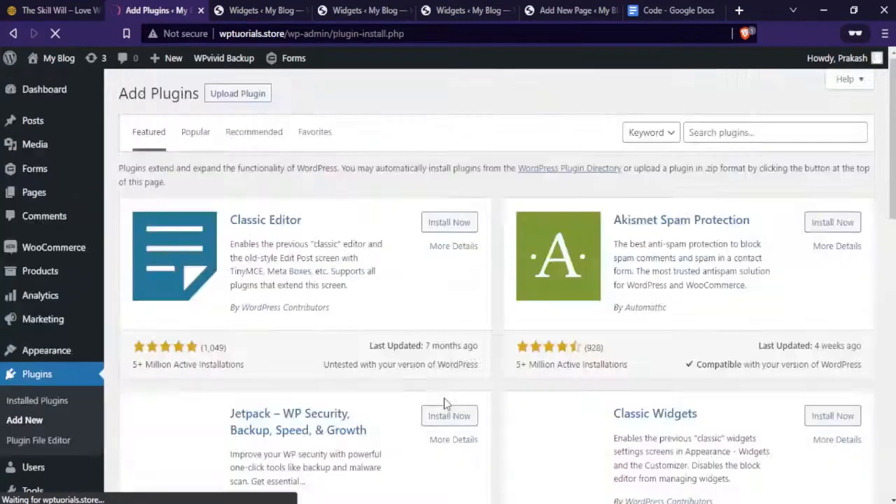
click(711, 131)
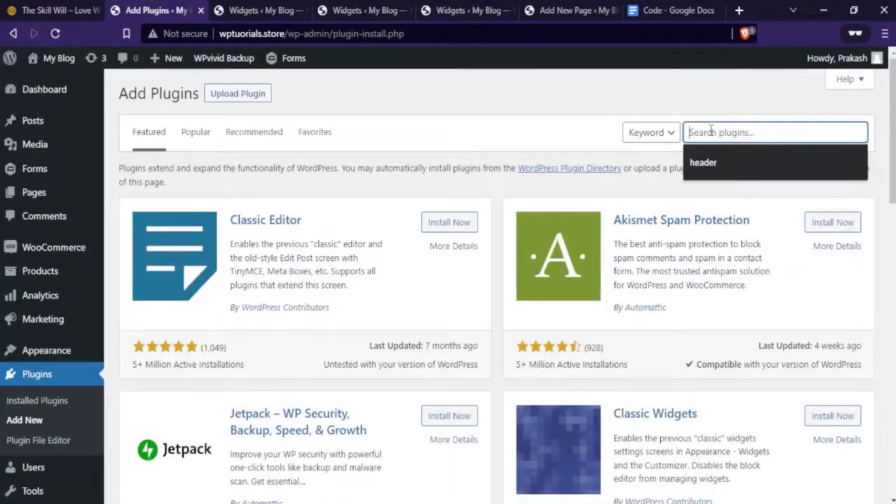
text(code s)
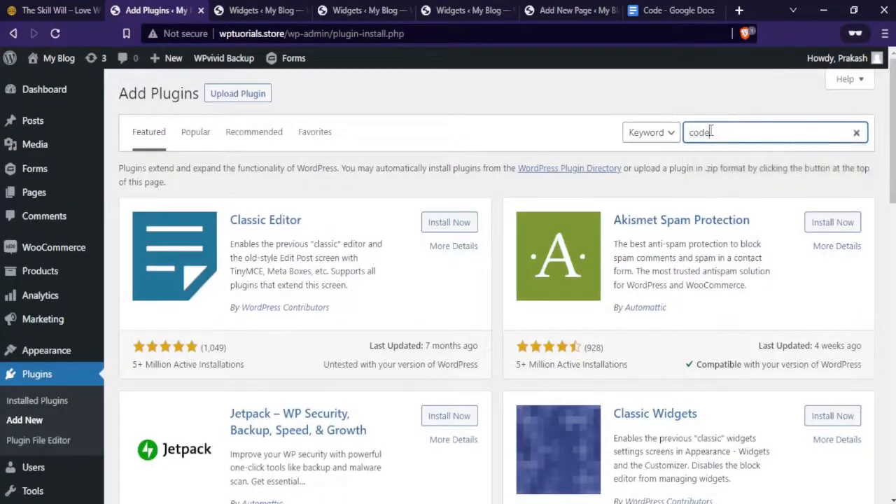
text(nippets)
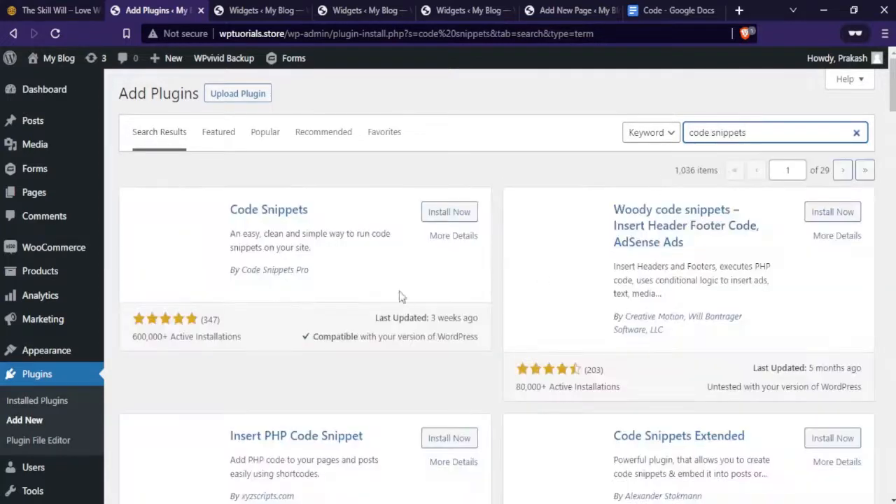
click(433, 213)
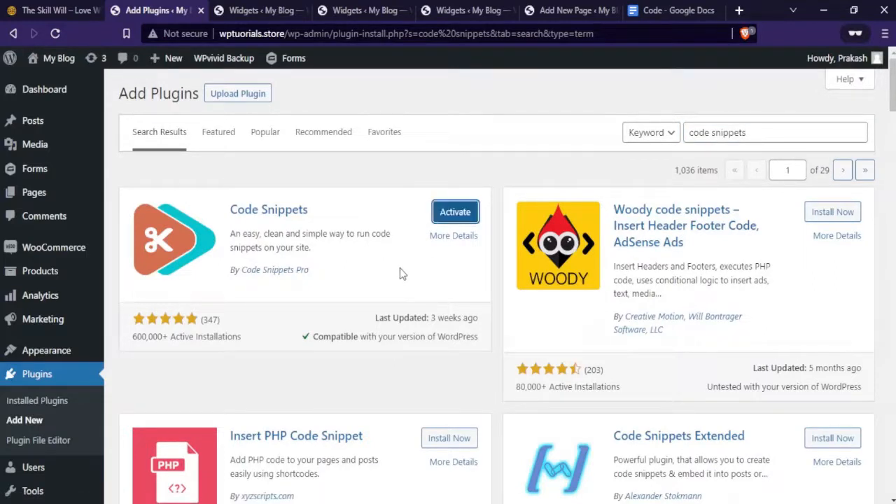
click(450, 219)
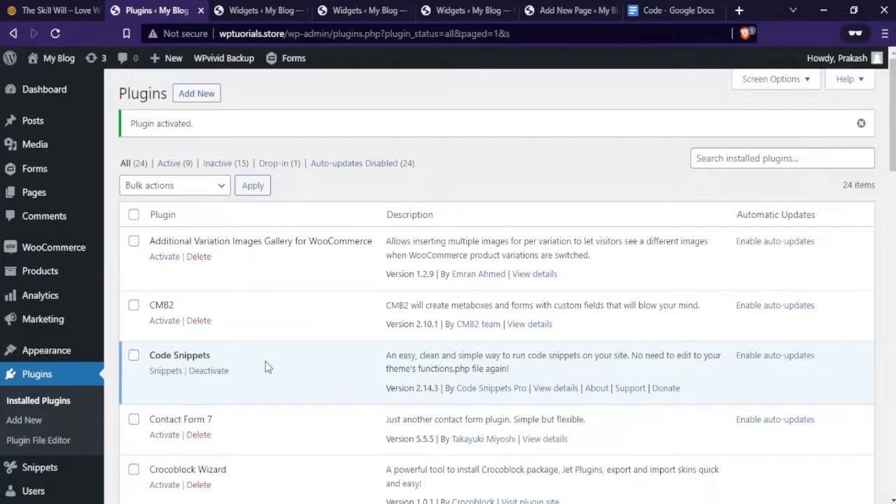
Start a new snippet in Code Snippets and title it "Classic Widgets & Editor"
scroll(265, 362, down, 1)
mouse_move(45, 403)
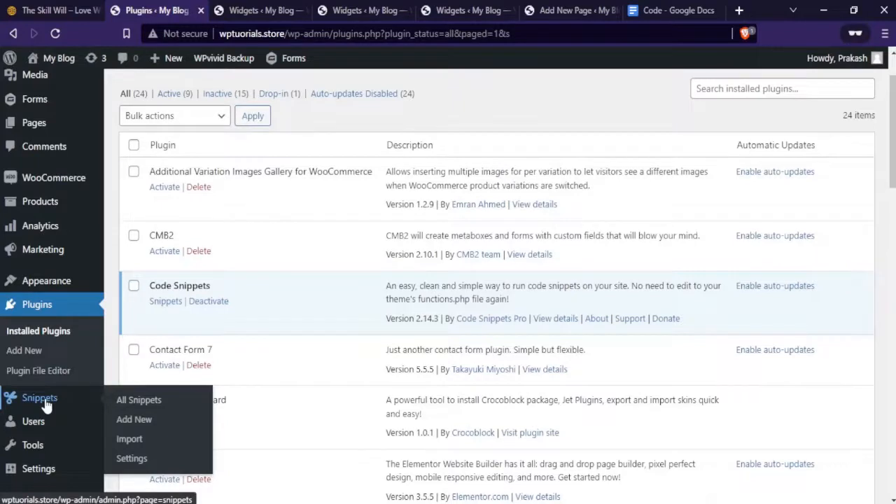
click(155, 420)
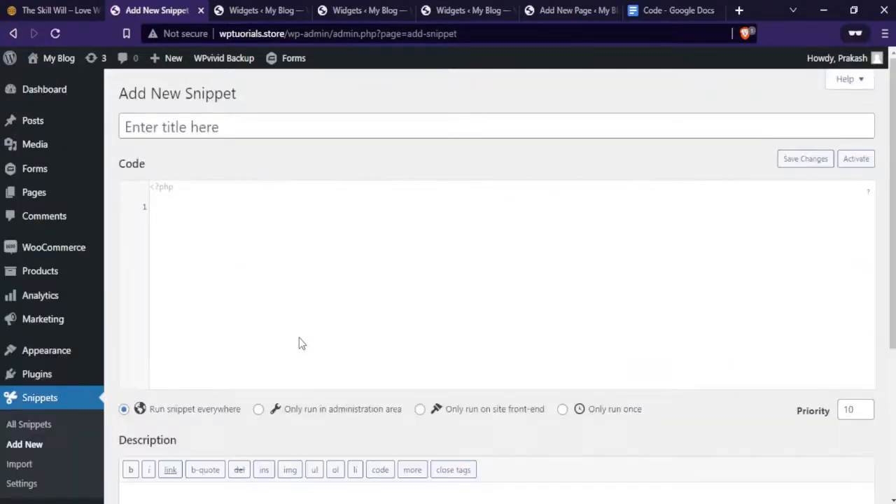
click(160, 125)
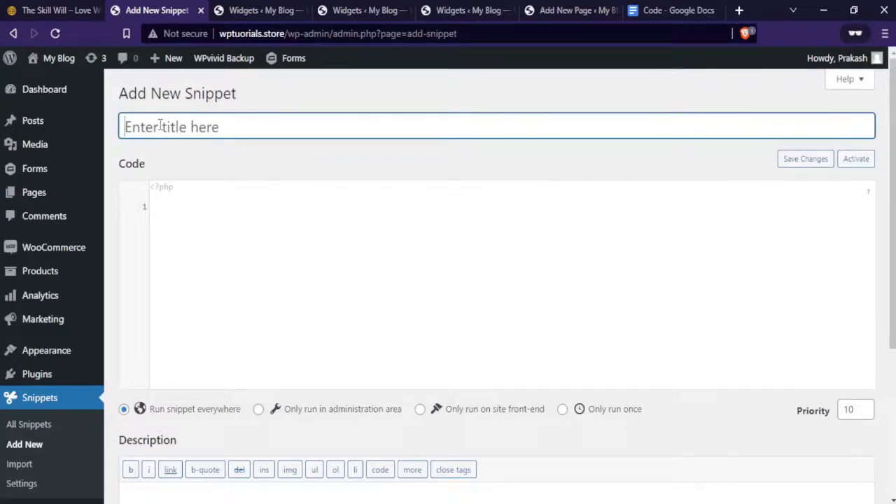
text(Classic)
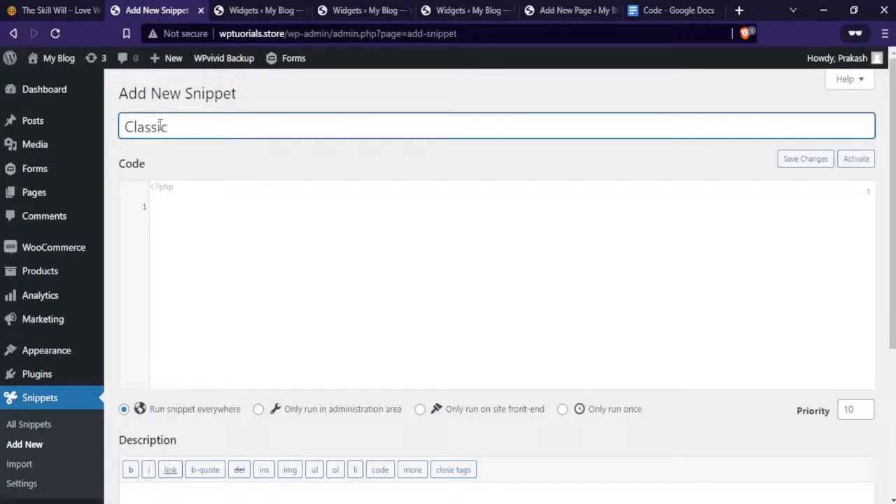
text( Widgets)
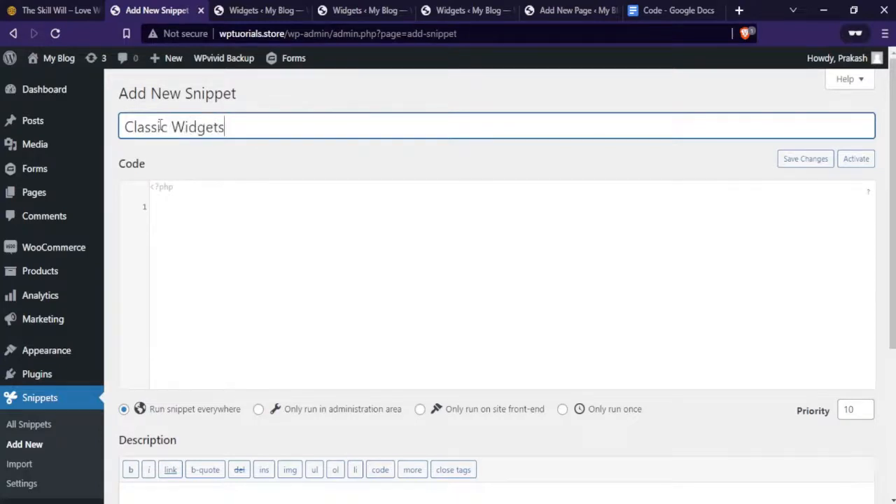
text( & Editor)
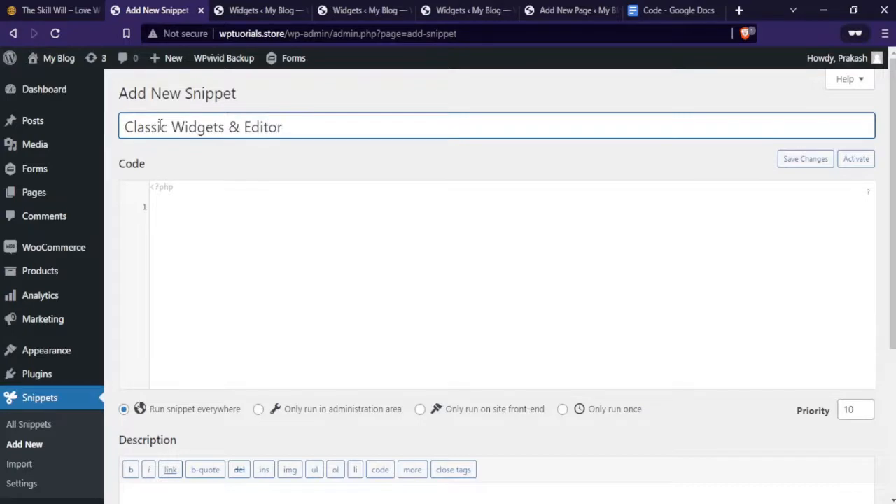
Copy the four lines of classic-widgets code from the Code Google Doc into the new snippet's code area
click(654, 11)
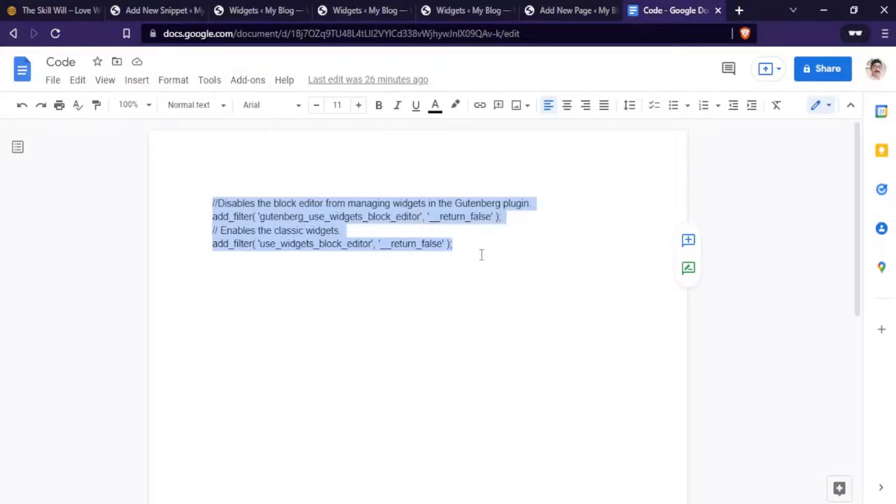
click(155, 10)
click(178, 203)
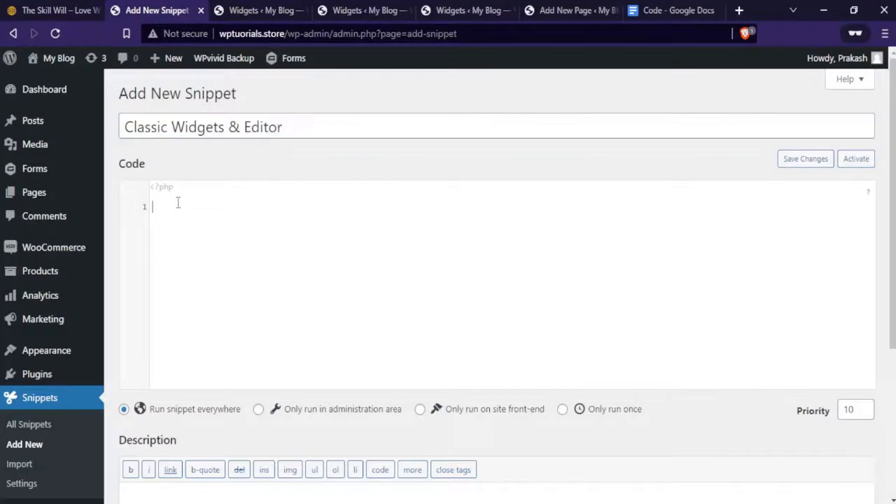
text(//Disables the block editor from managing widgets in the Gutenberg plugin. add_filter( 'gutenberg_use_widgets_block_editor', '__return_false' ); // Enables the classic widgets. add_filter( 'use_widgets_block_editor', '__return_false' );)
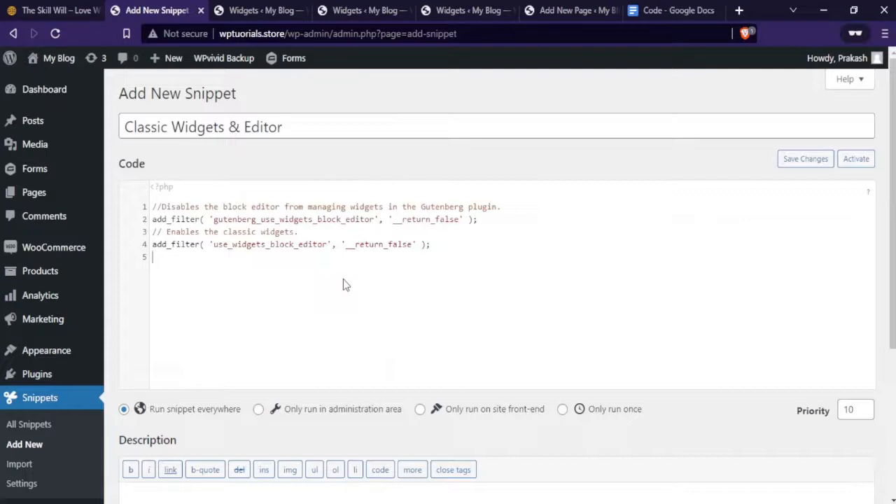
Set the snippet to only run in administration area, then save and activate it
scroll(343, 284, down, 1)
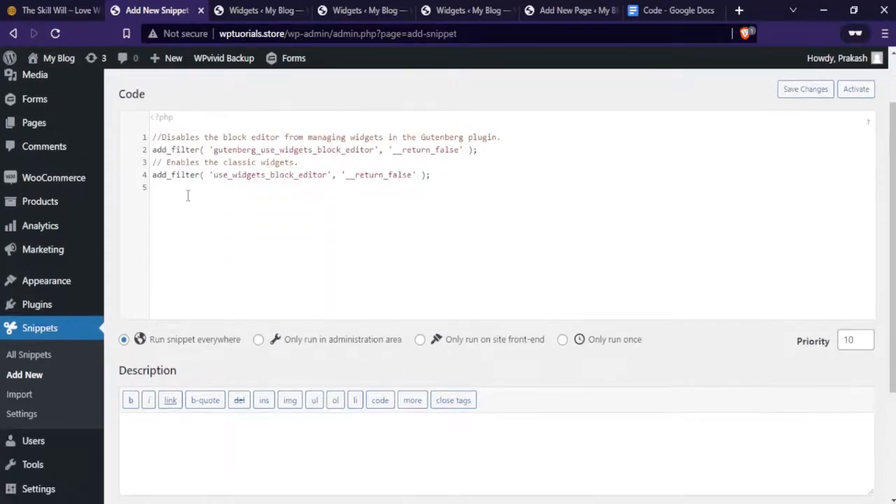
click(259, 341)
scroll(386, 346, down, 3)
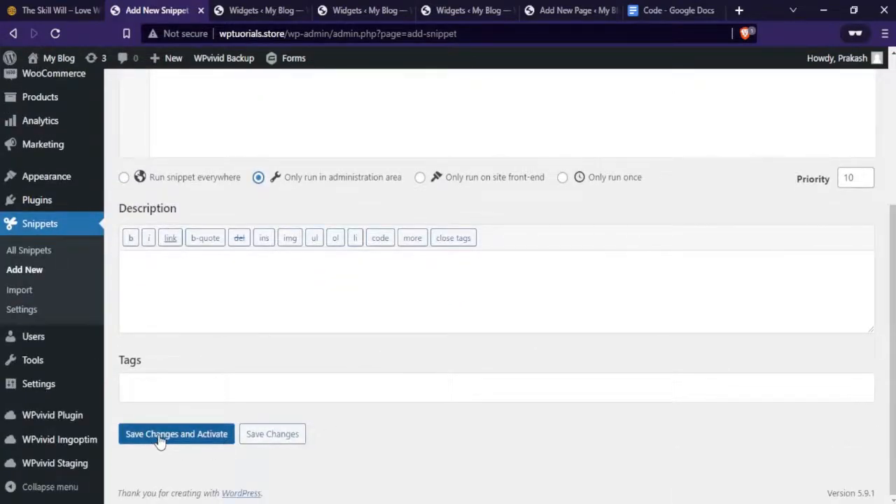
click(160, 435)
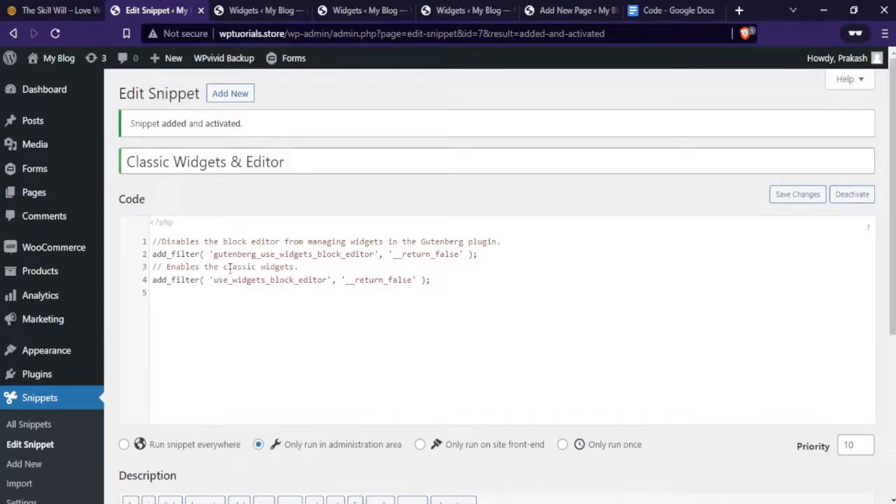
Open the Widgets screen in a new tab and examine which widget editor loads with the snippet active
mouse_move(48, 357)
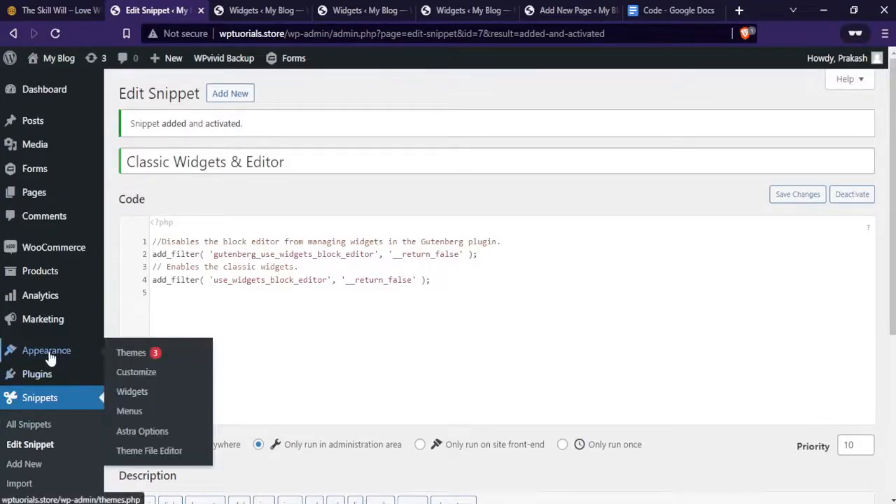
right_click(128, 397)
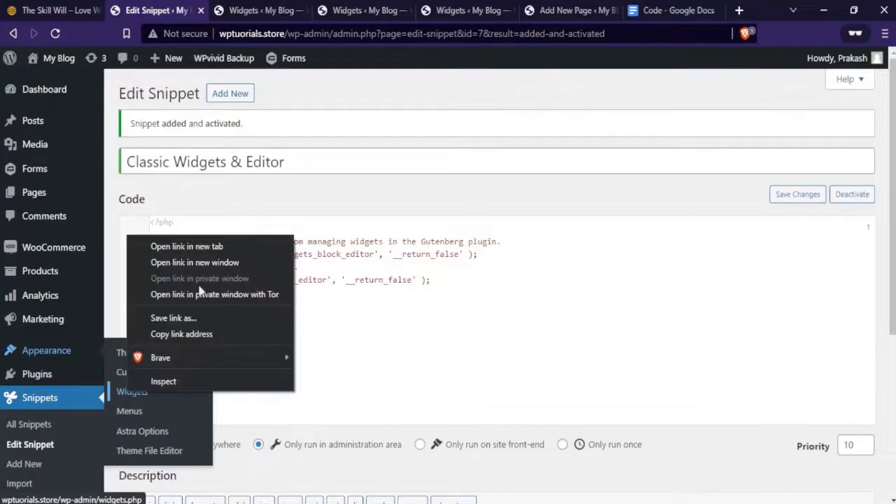
click(182, 249)
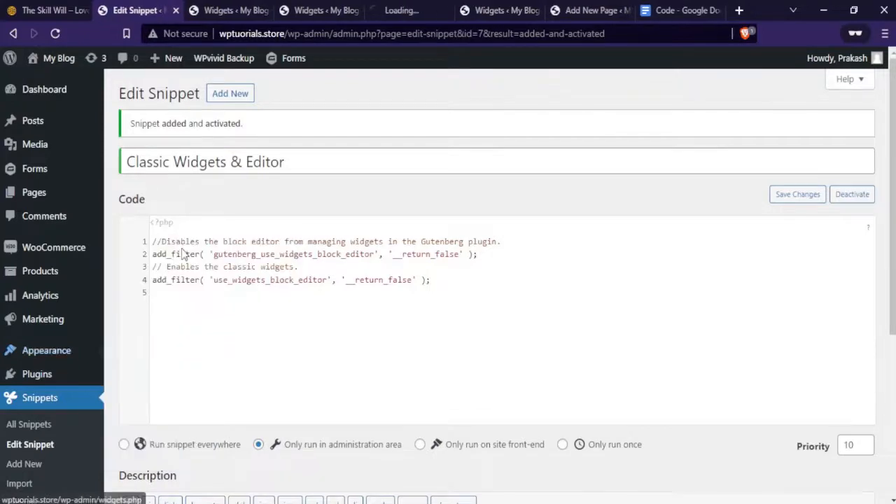
click(392, 12)
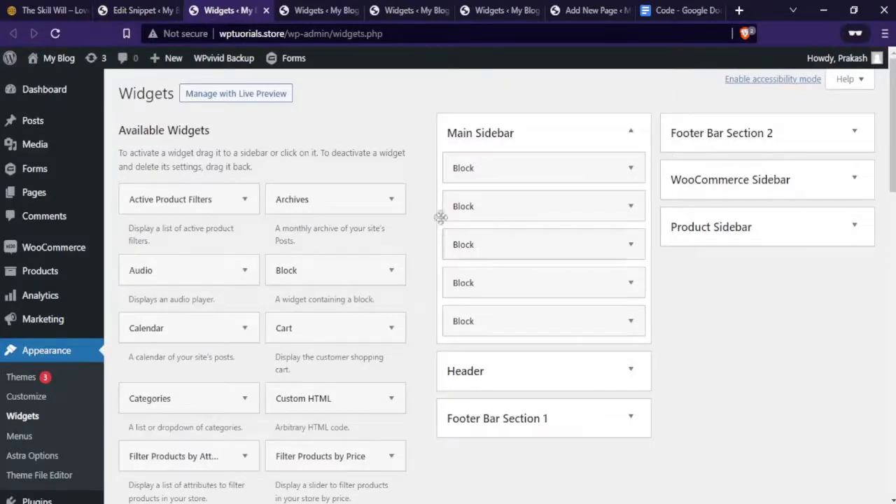
scroll(422, 177, down, 2)
scroll(422, 182, down, 1)
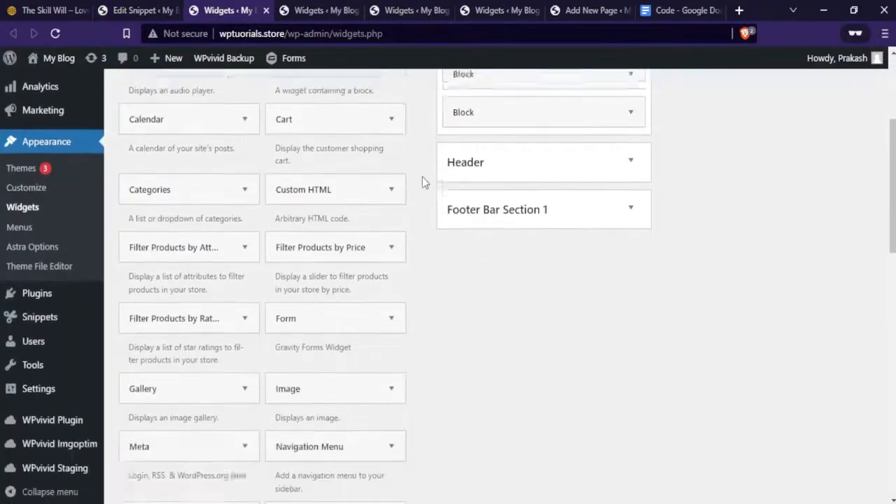
scroll(424, 231, up, 3)
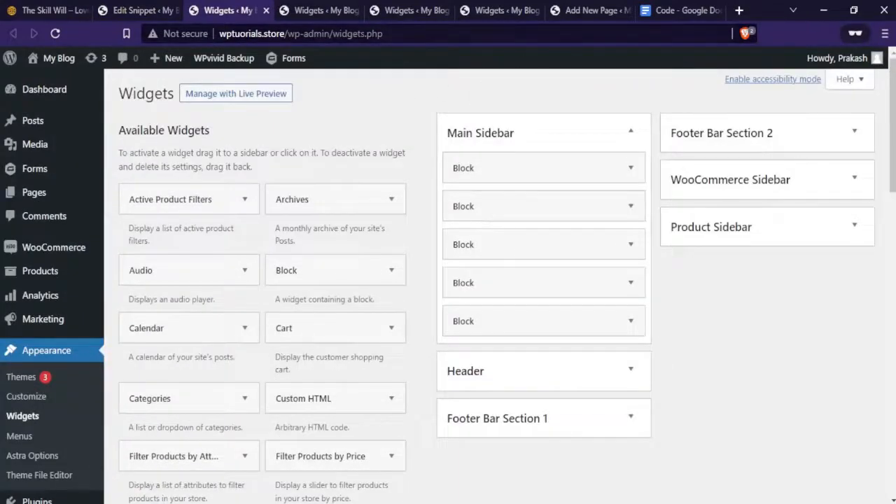
Copy the "Enables the classic editor" comment and its use_block_editor_for_post add_filter line from the Code Google Doc
click(666, 12)
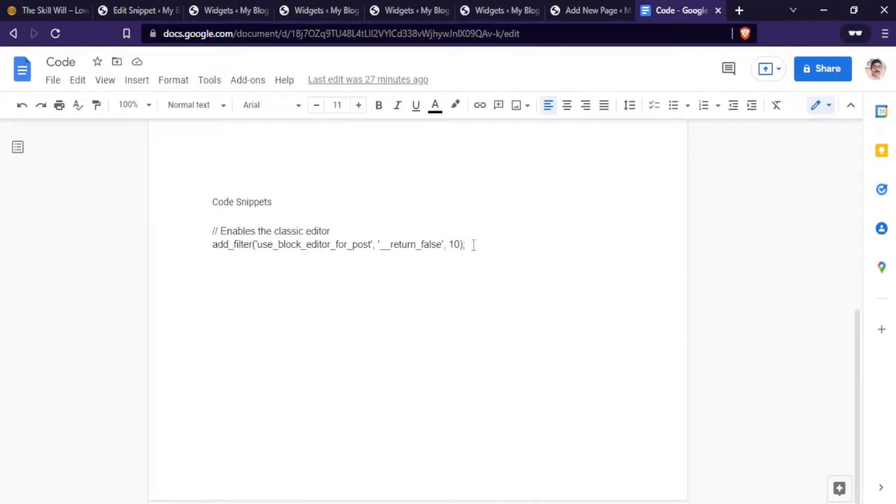
drag(473, 244, 209, 248)
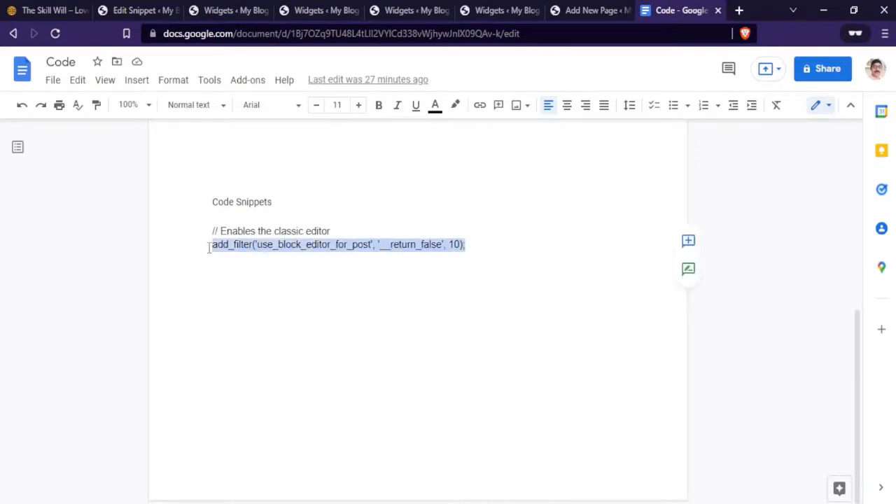
click(440, 245)
drag(480, 246, 211, 231)
key(ctrl+c)
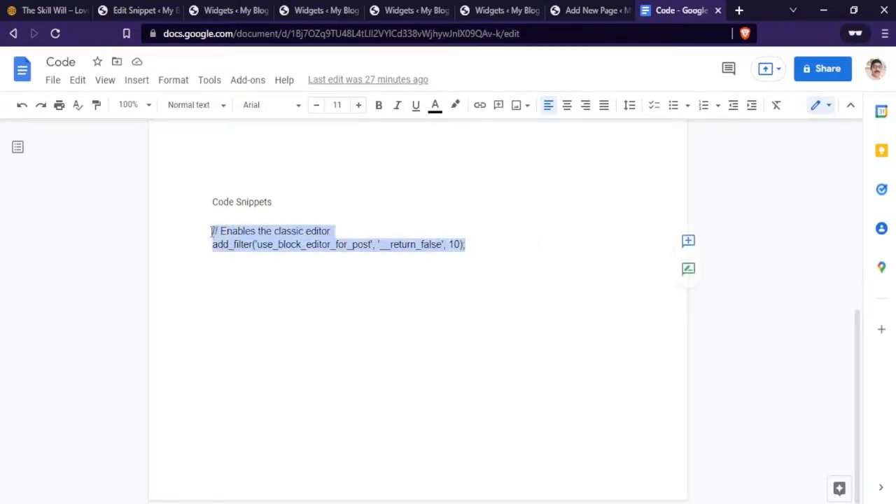
From the Edit Snippet screen, open the Add New Page screen in a new tab and check which editor loads
click(125, 11)
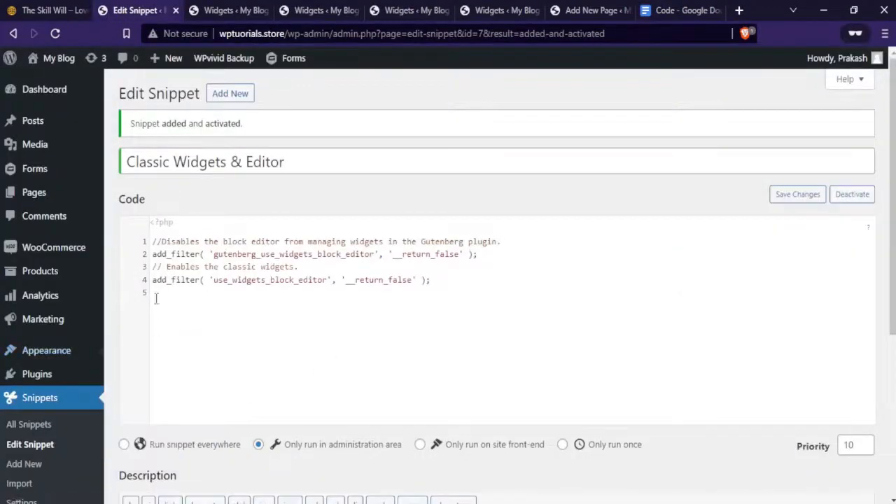
mouse_move(53, 166)
mouse_move(39, 200)
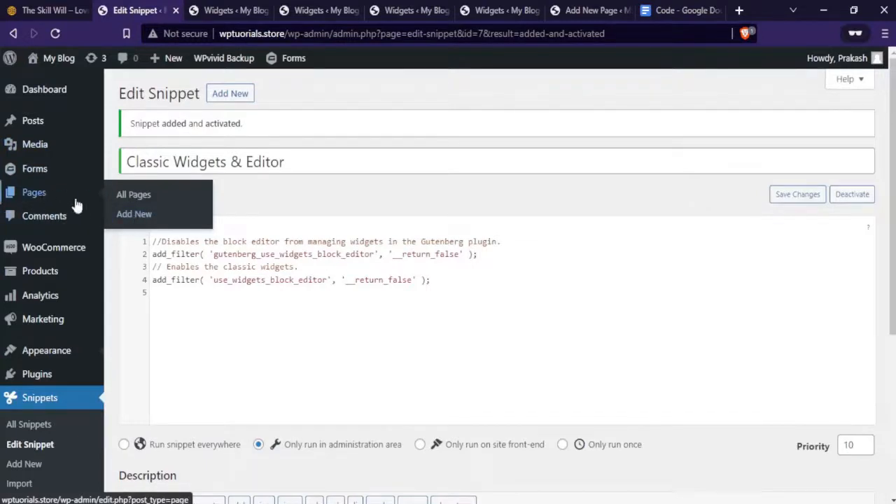
right_click(132, 217)
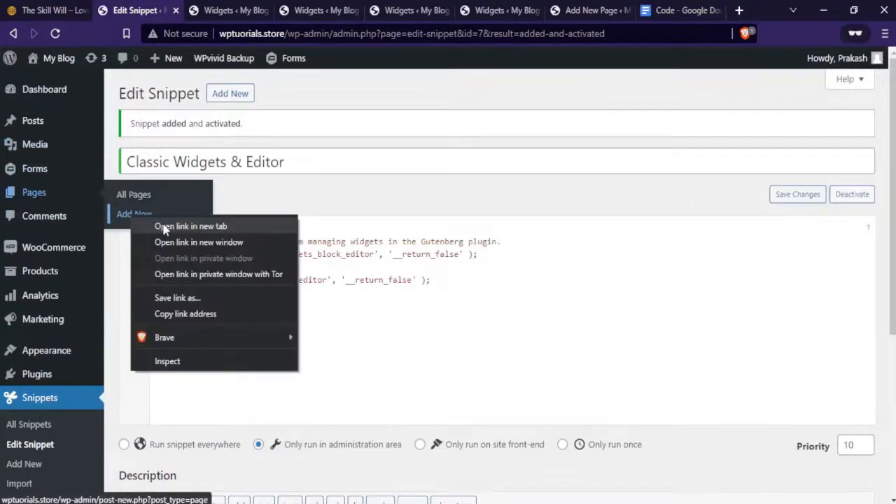
click(161, 225)
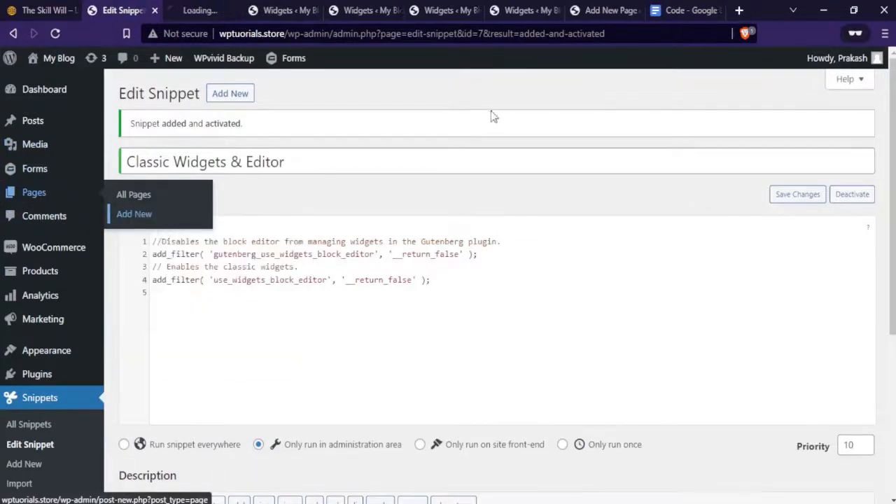
click(196, 10)
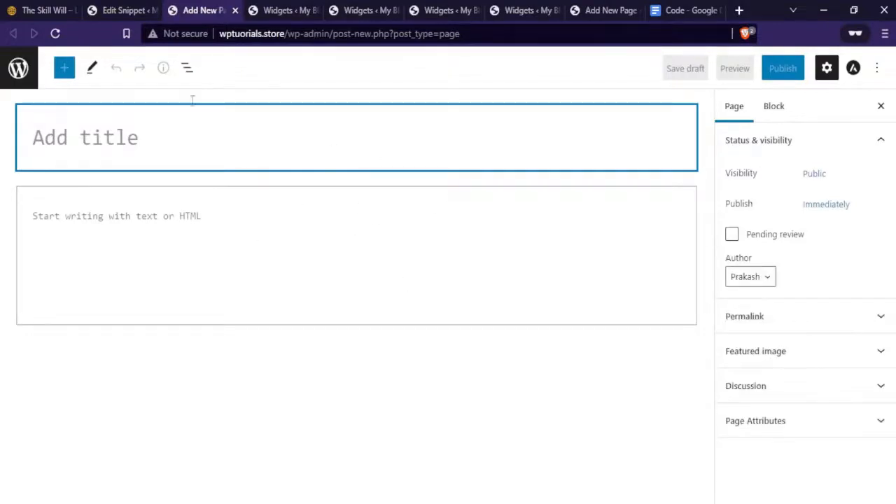
Paste the copied classic editor code below the classic widgets lines in the Classic Widgets & Editor snippet and save the changes
click(113, 14)
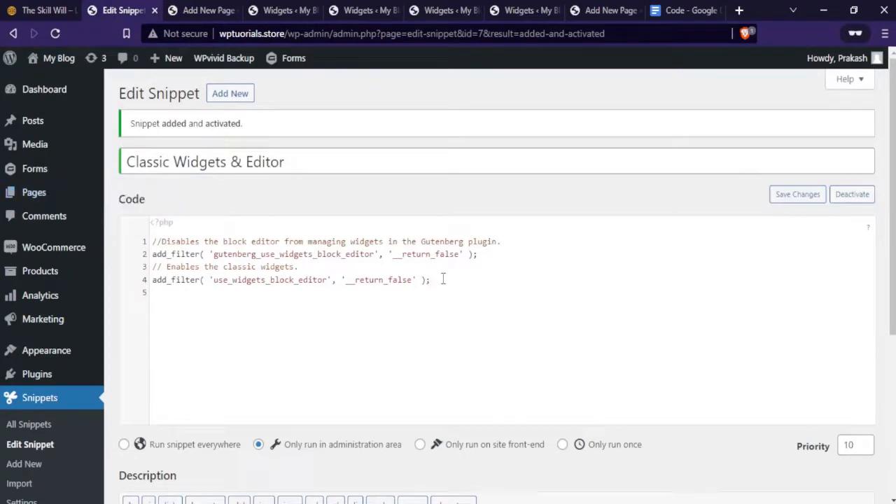
key(ctrl+v)
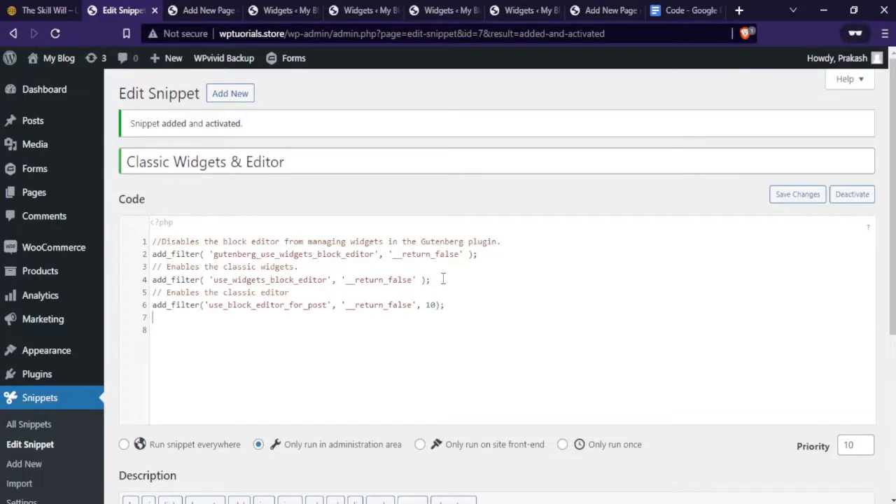
scroll(504, 290, down, 4)
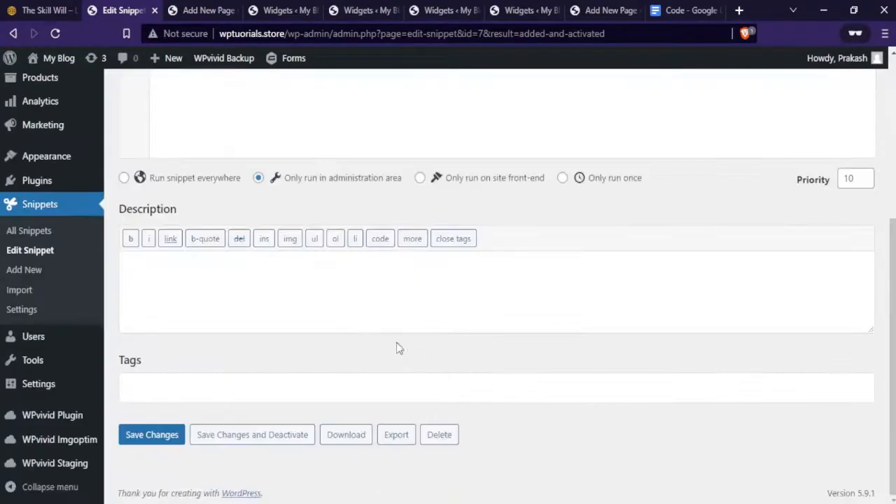
click(158, 439)
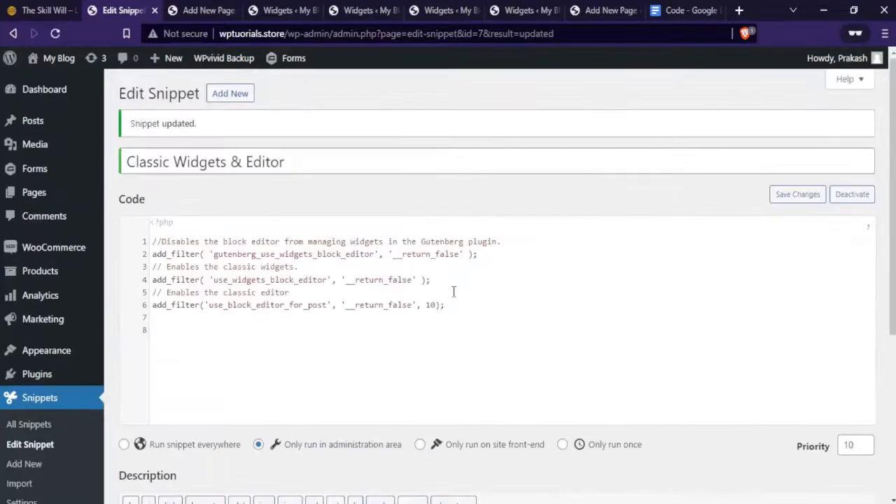
Reload the Add New Page screen to check which editor loads with the updated snippet, and return to the snippet
click(192, 12)
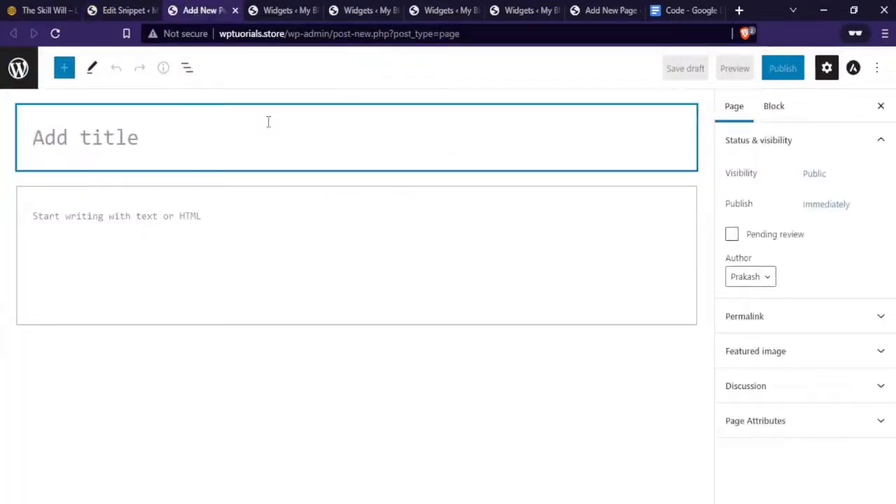
click(56, 35)
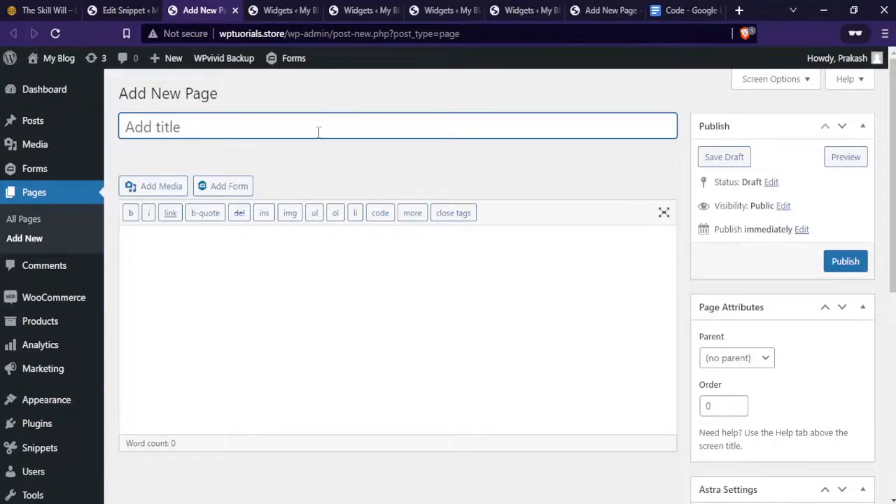
click(156, 10)
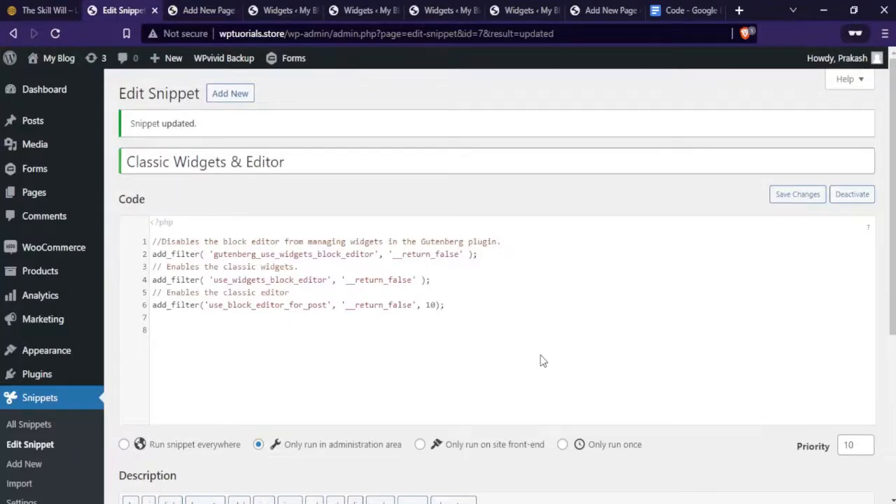
Browse the uploaded videos on the TheSkillWill YouTube channel down to the oldest ones
click(41, 11)
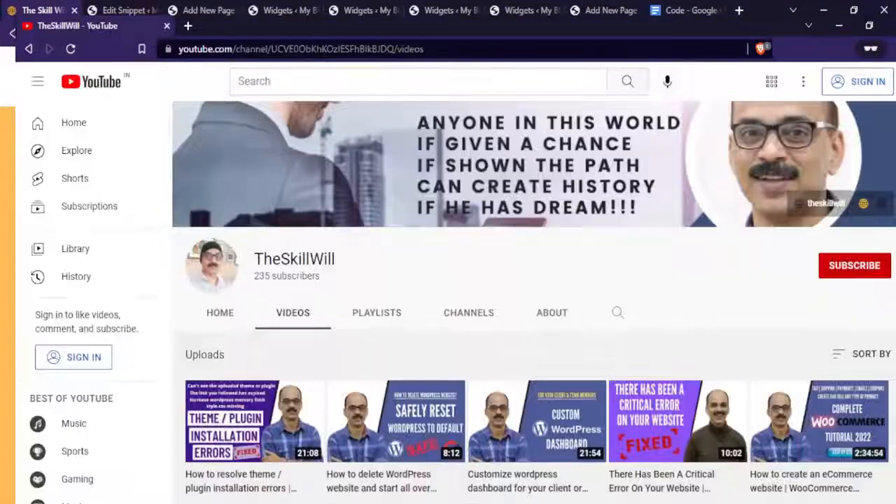
scroll(444, 346, down, 3)
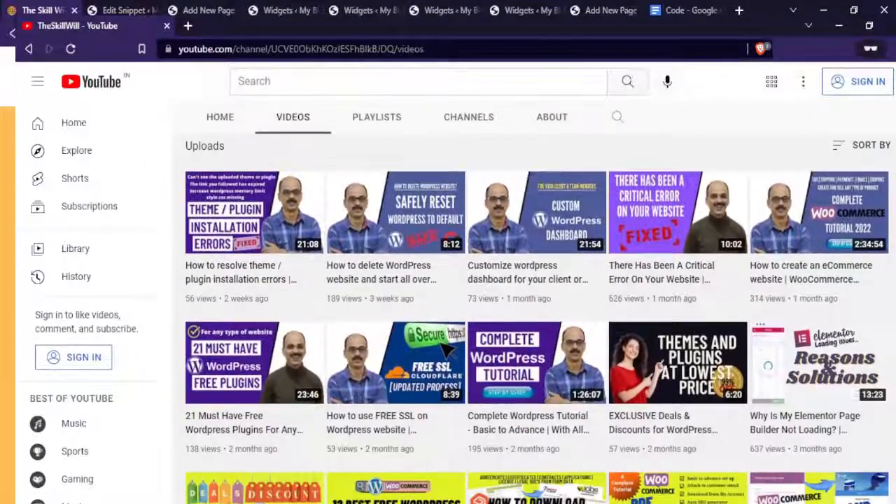
scroll(445, 349, down, 5)
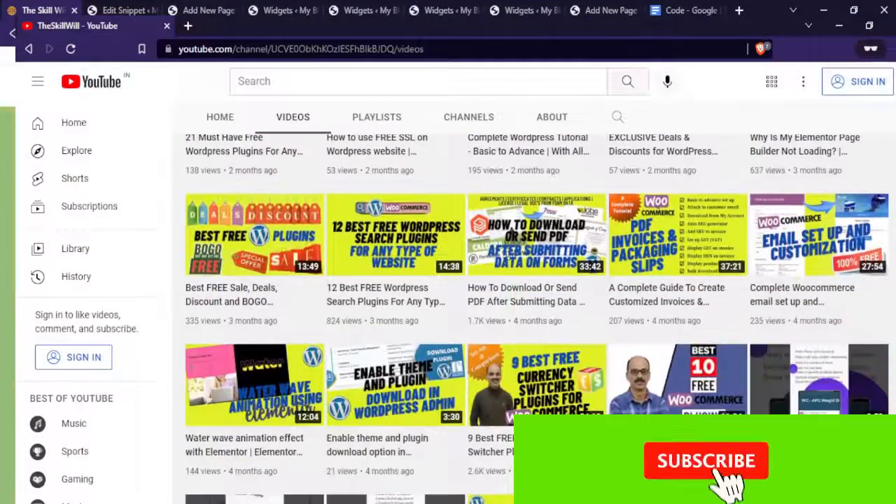
scroll(445, 349, down, 5)
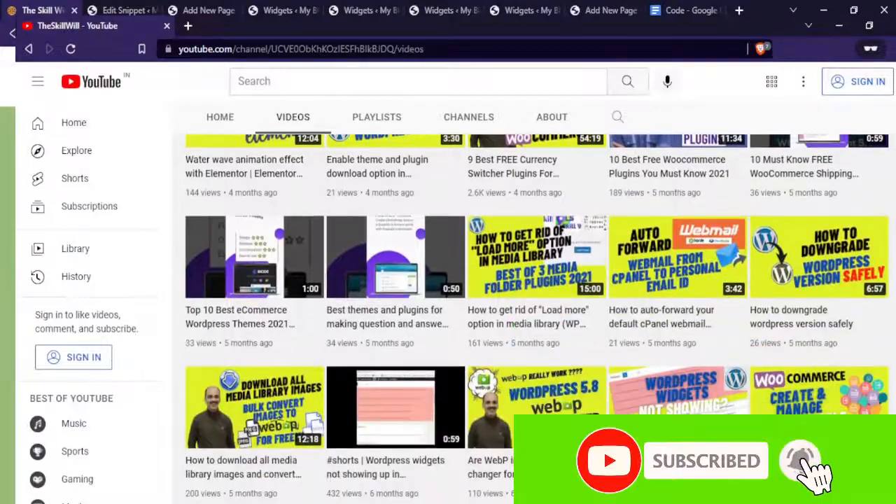
scroll(445, 349, down, 3)
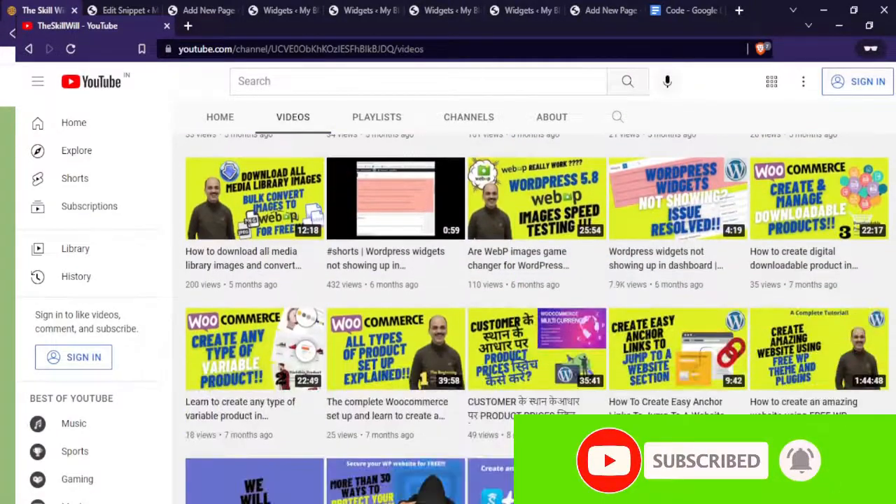
scroll(537, 319, down, 6)
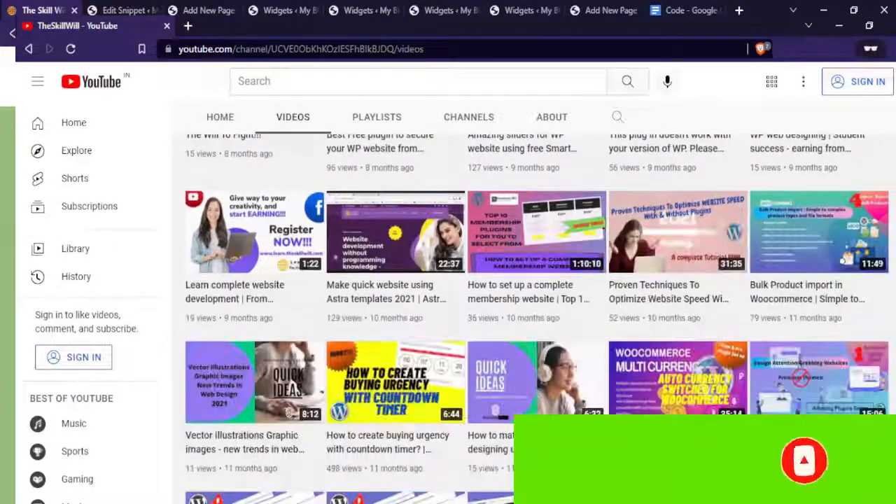
scroll(537, 320, down, 4)
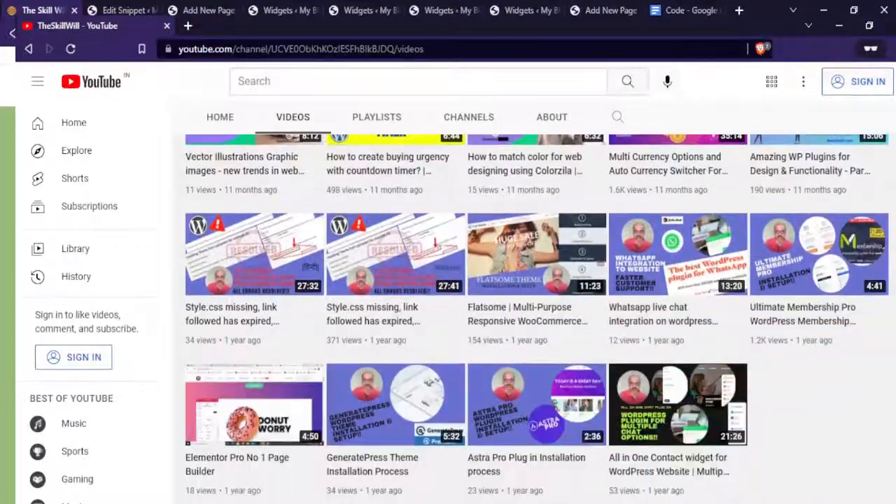
scroll(538, 319, down, 5)
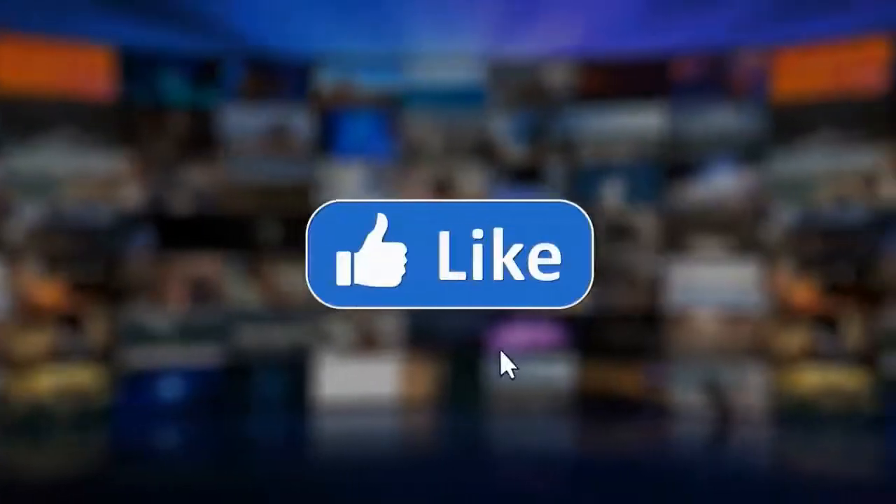